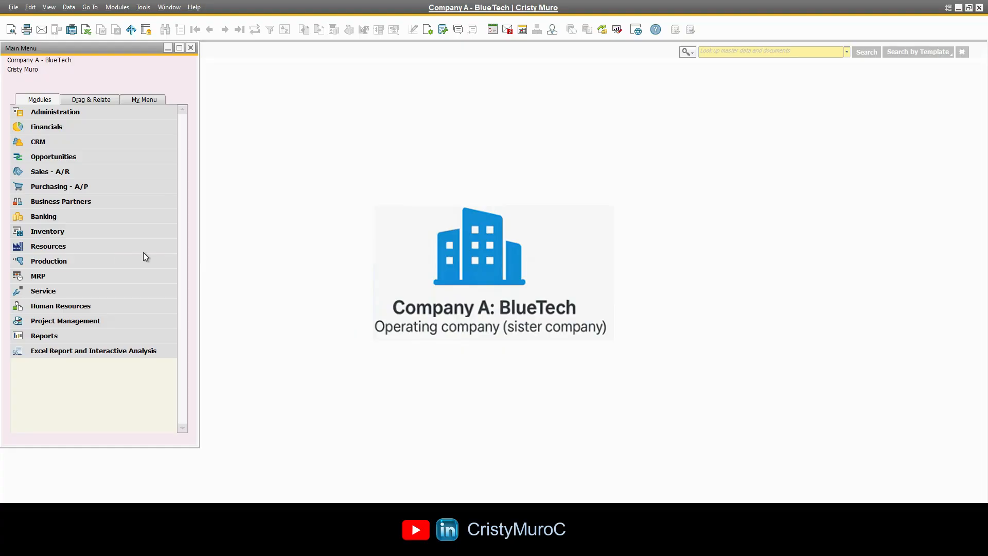
# Review the default price list in the per-document settings for Goods Receipt and Goods Issue, and close the settings.
pyautogui.click(122, 114)
pyautogui.click(102, 173)
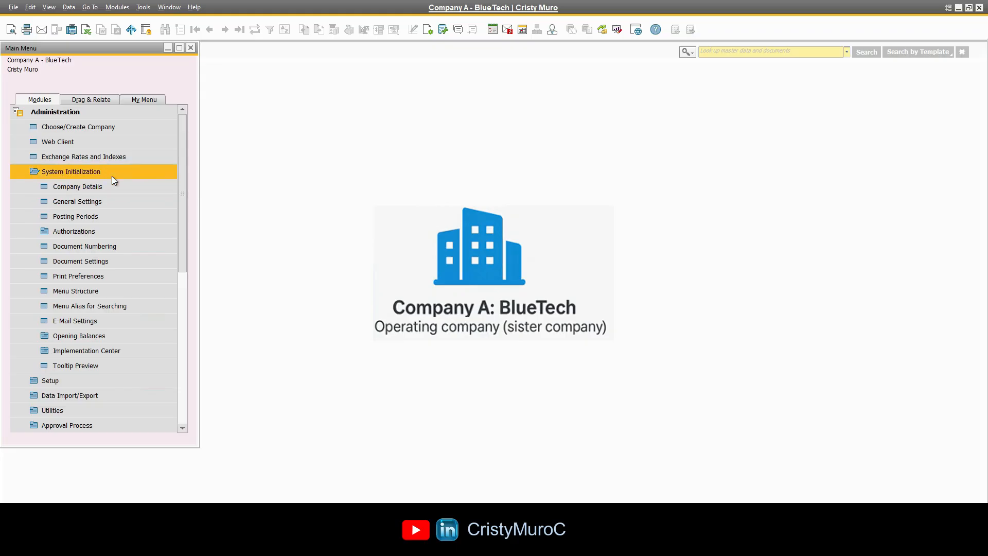
pyautogui.click(104, 260)
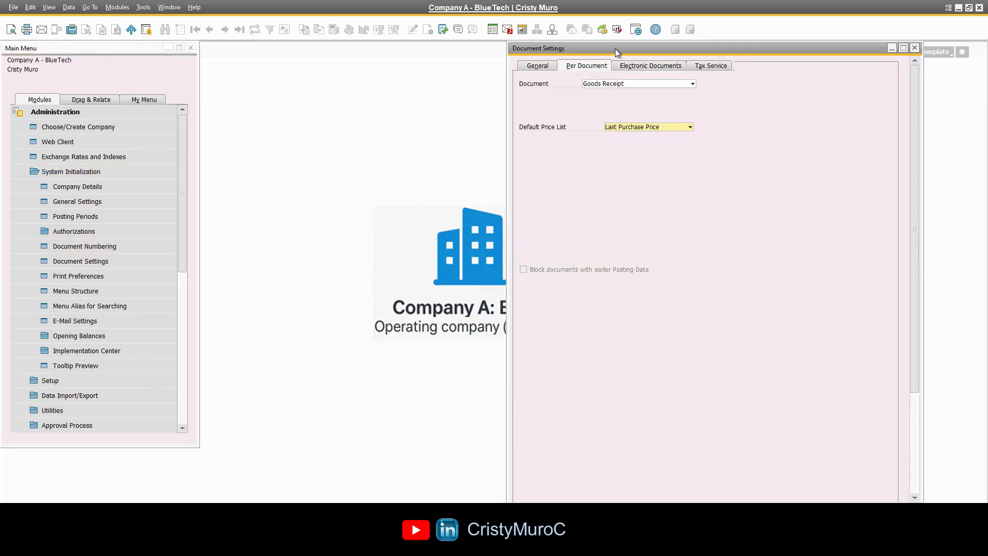
pyautogui.moveTo(615, 48); pyautogui.dragTo(353, 61)
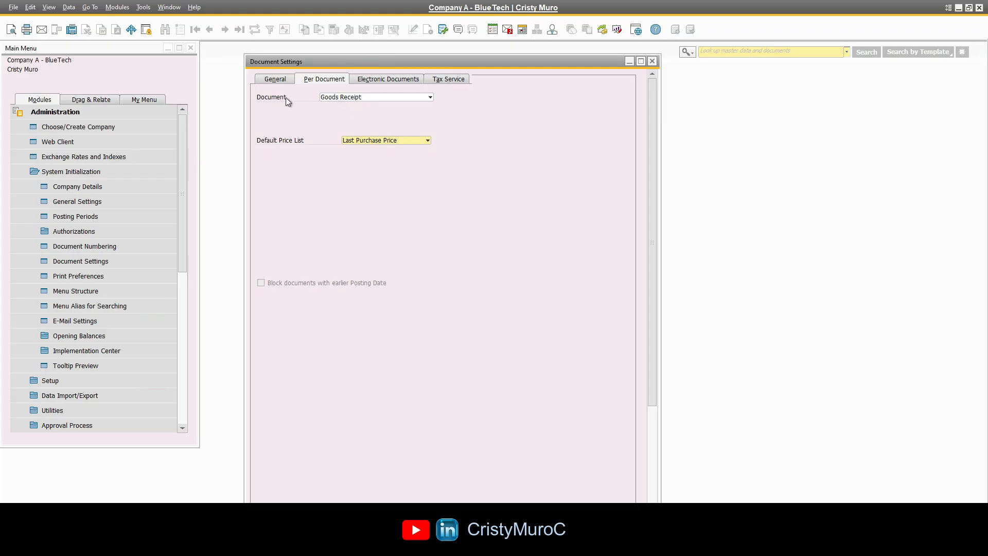
pyautogui.click(370, 96)
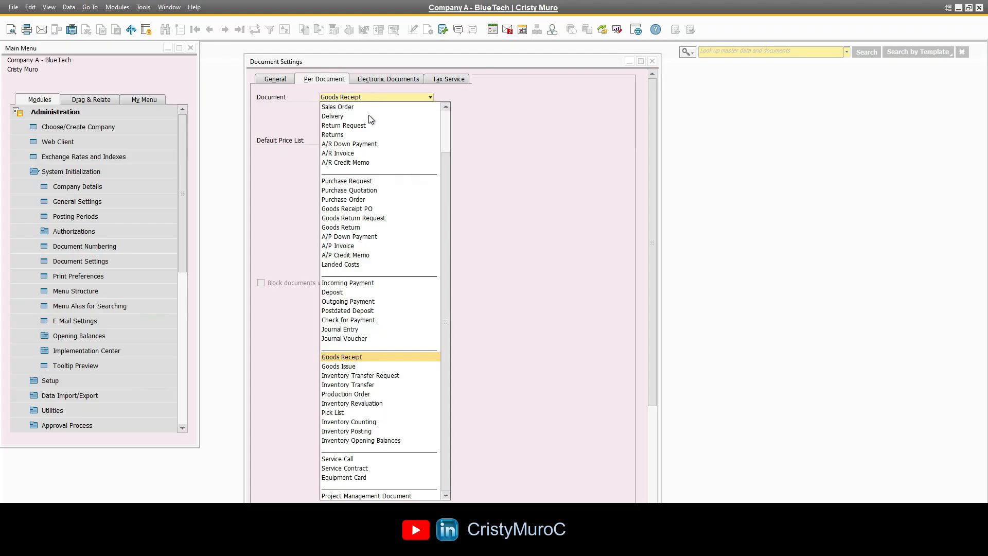
pyautogui.click(354, 366)
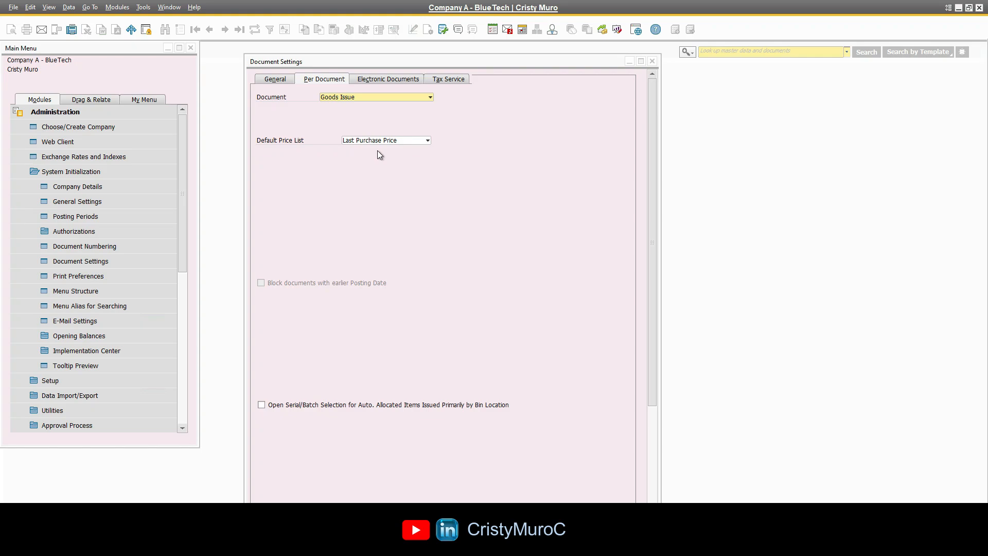
pyautogui.moveTo(542, 63); pyautogui.dragTo(547, 64)
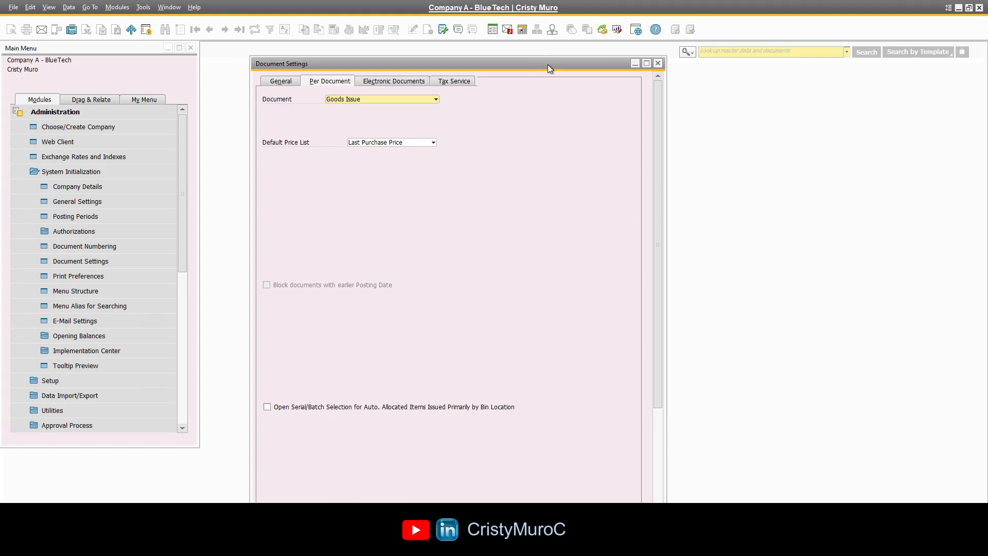
pyautogui.click(658, 63)
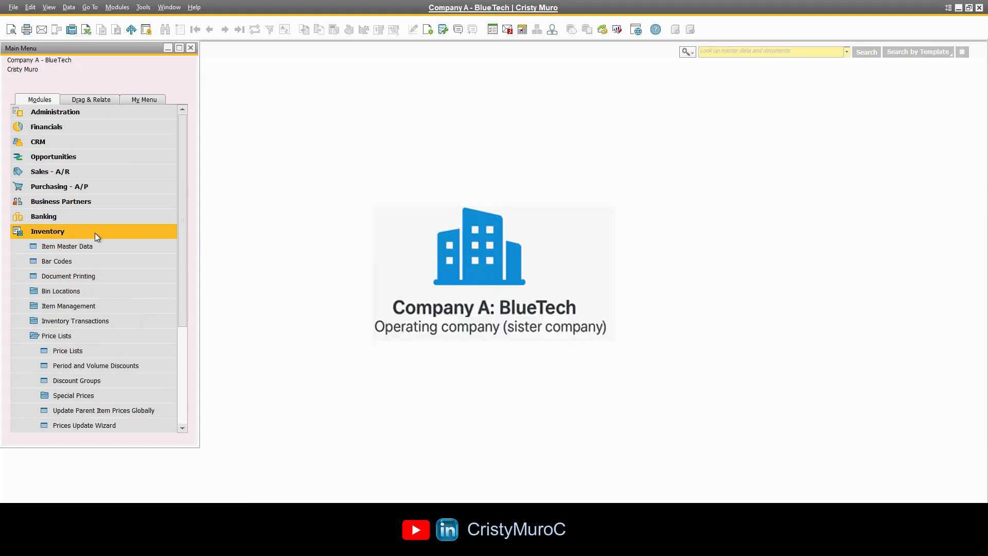
# Add a new price list named "Inv Adjustments" after the last existing price list.
pyautogui.click(81, 352)
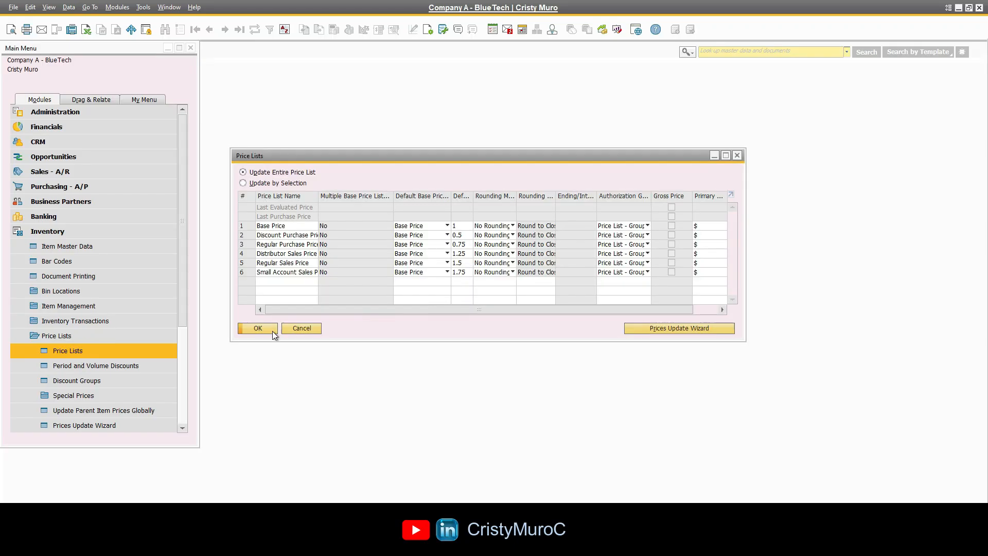
pyautogui.rightClick(249, 274)
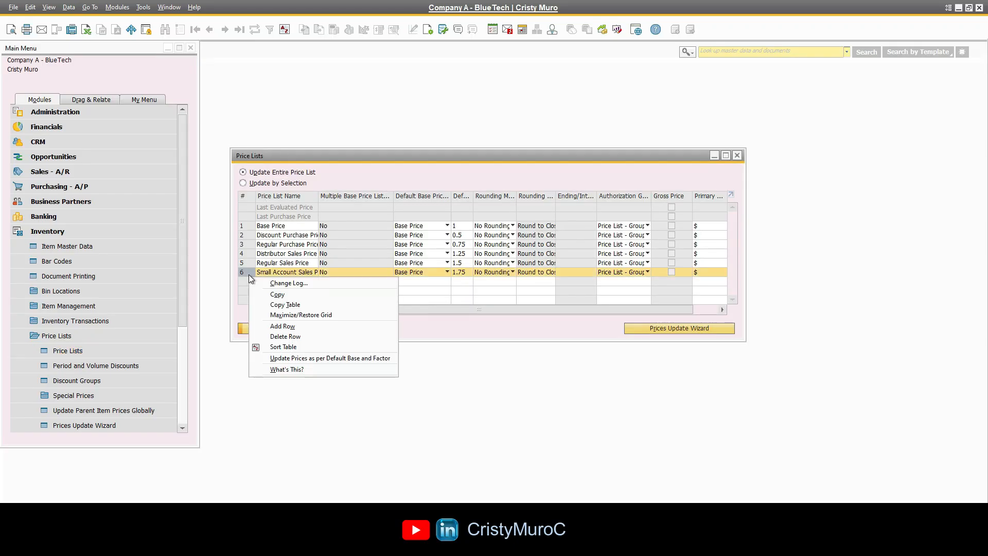
pyautogui.click(296, 327)
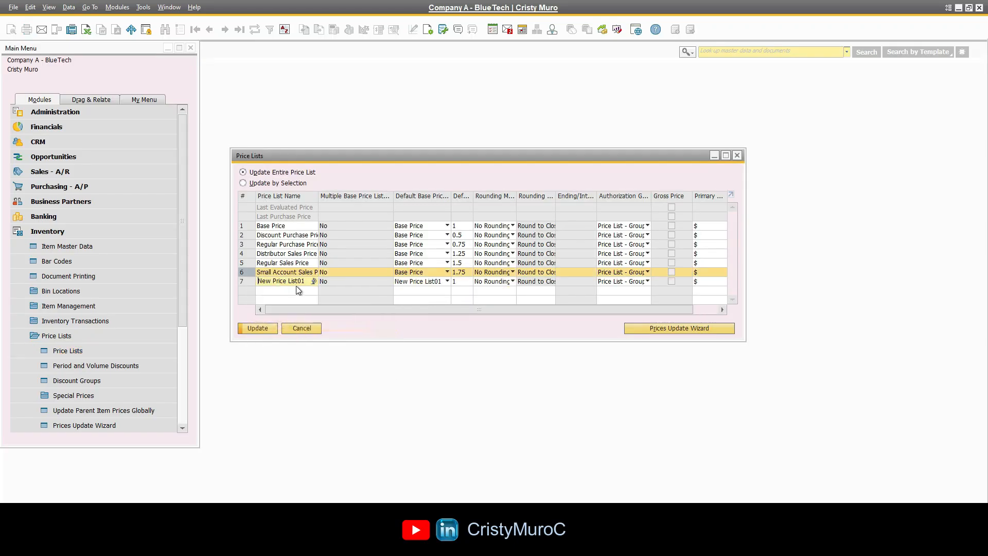
pyautogui.click(301, 281)
pyautogui.write('Inv Adjustments')
# Set the Inv Adjustments list's default base to Last Purchase Price with factor 1, and save the price lists.
pyautogui.click(442, 283)
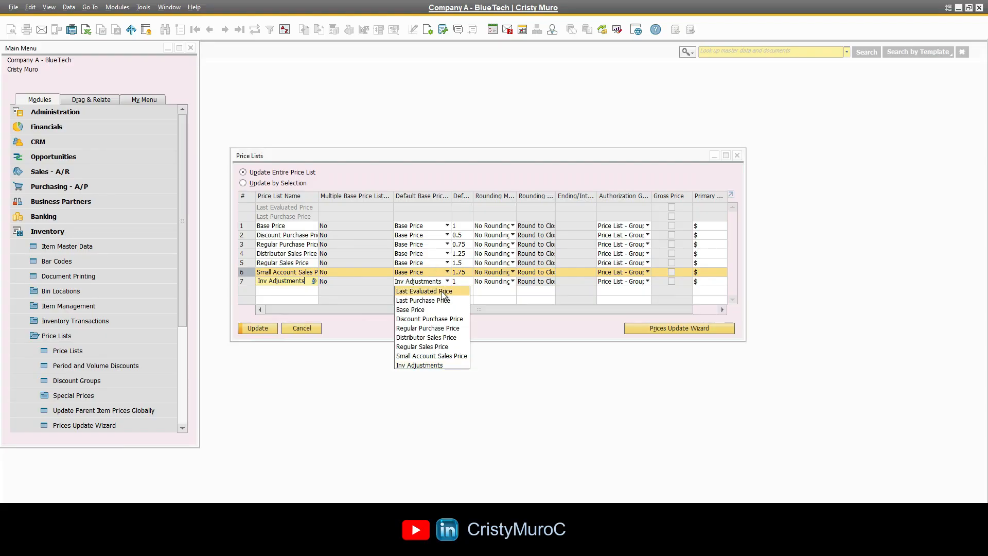
pyautogui.click(446, 301)
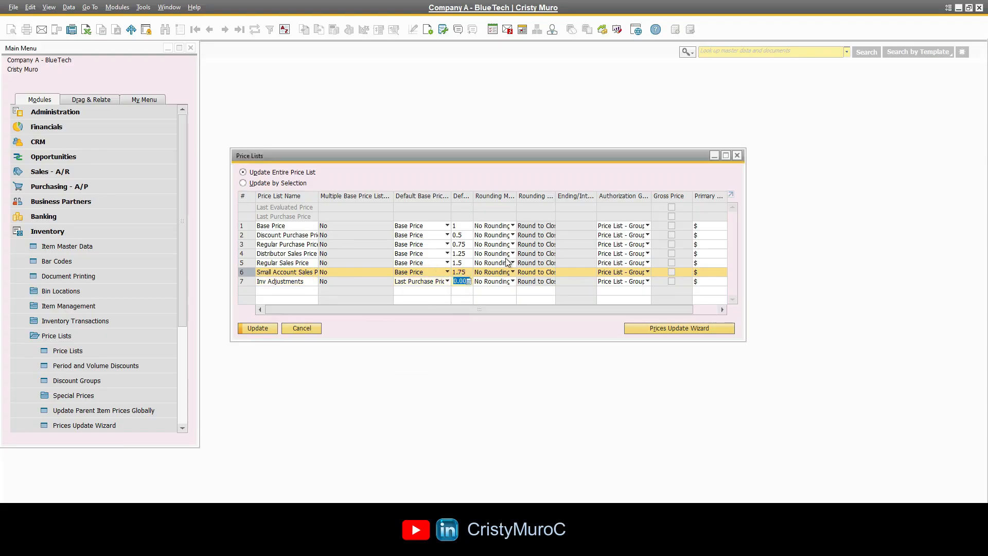
pyautogui.write('1')
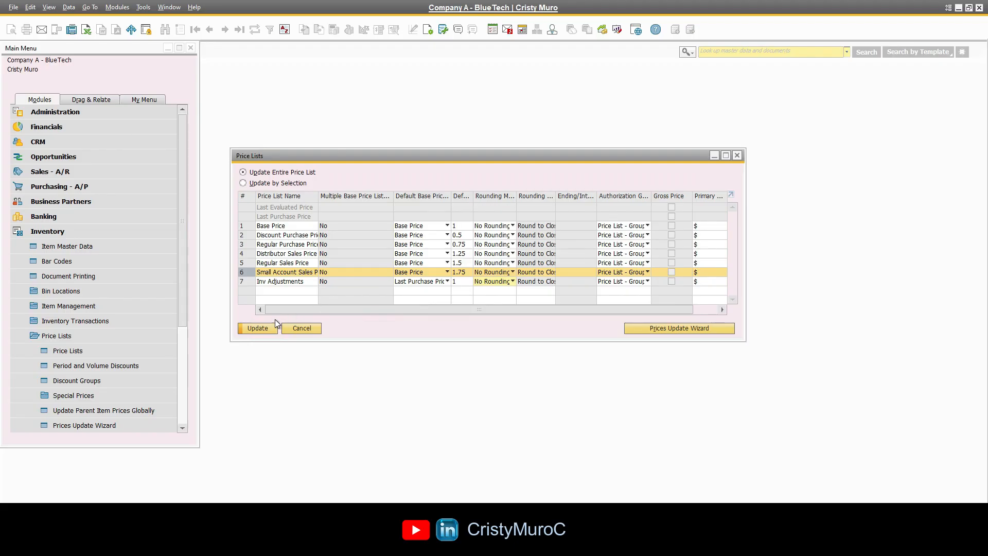
pyautogui.click(258, 328)
pyautogui.click(375, 297)
# Set the price of item IBU200 to 60 in the Inv Adjustments price list, then save and close the price lists.
pyautogui.doubleClick(249, 283)
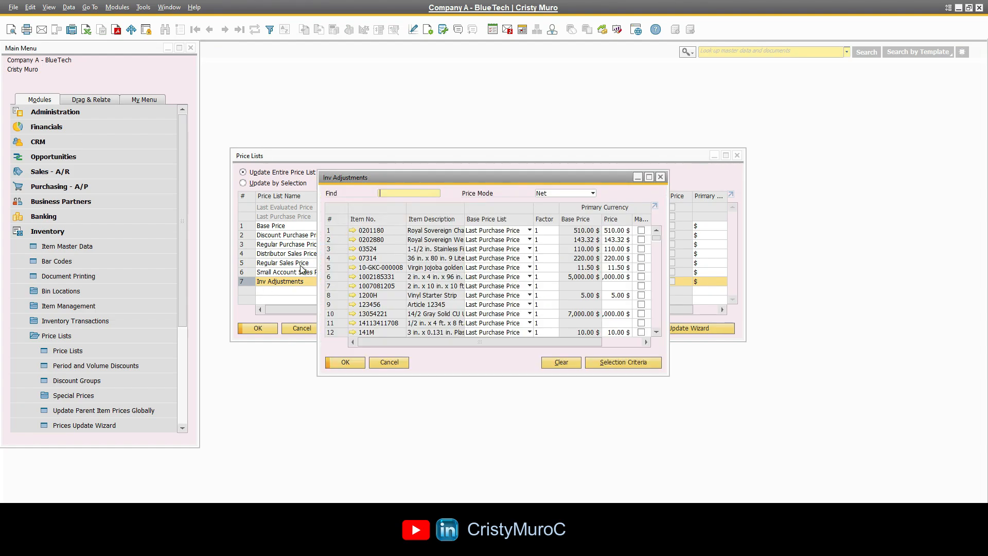
pyautogui.write('ibu')
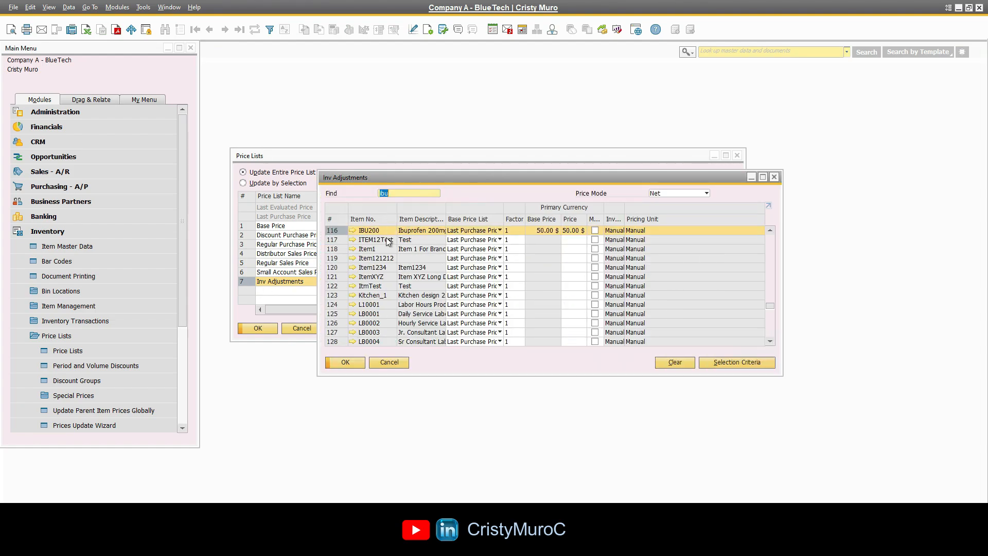
pyautogui.click(577, 233)
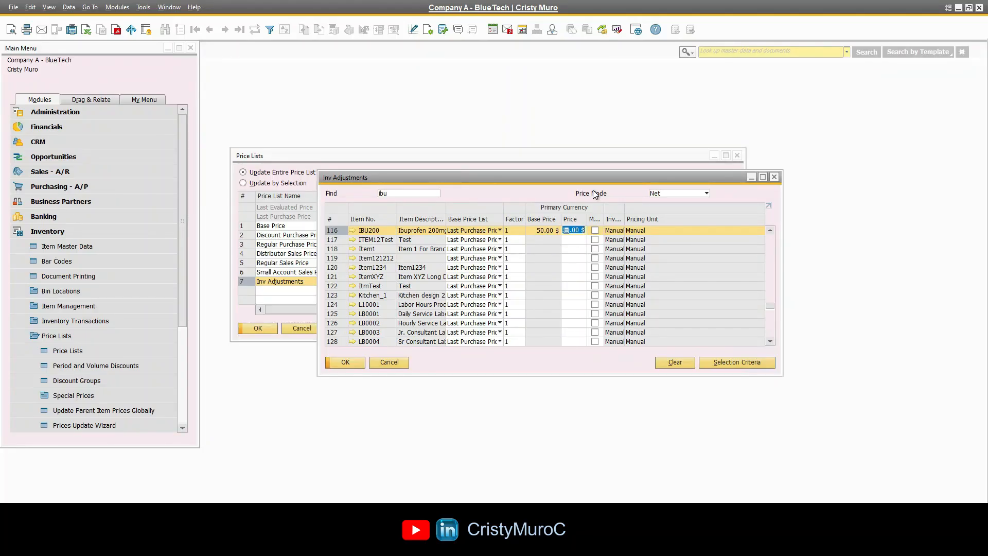
pyautogui.write('60')
pyautogui.click(348, 363)
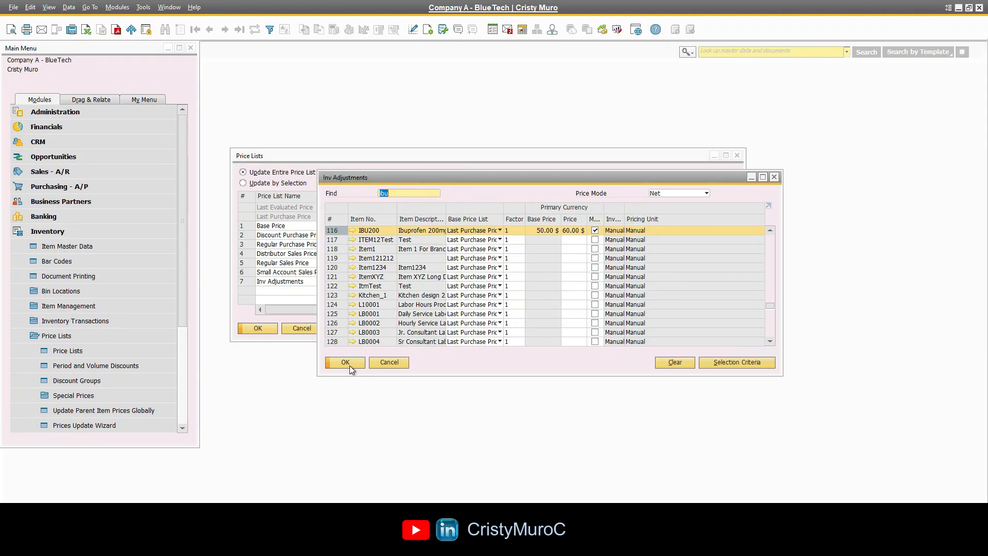
pyautogui.click(350, 365)
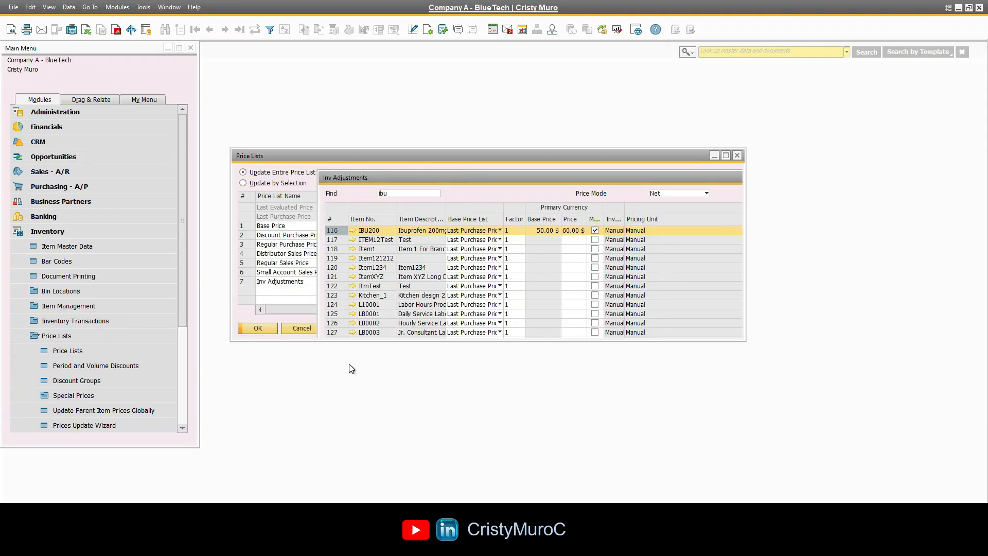
pyautogui.click(258, 328)
# Set Inv Adjustments as the default price list for Goods Receipt in the per-document settings and save the change.
pyautogui.click(104, 230)
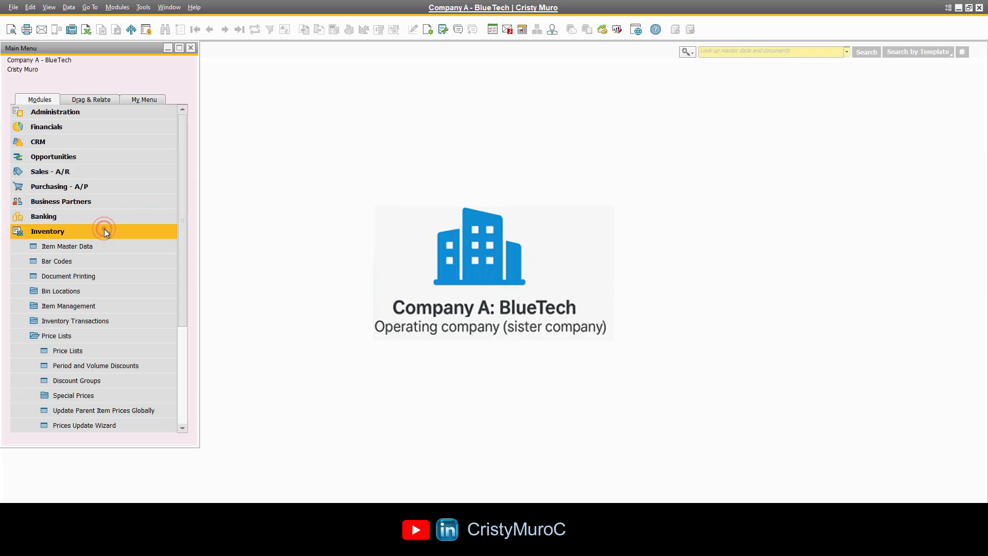
pyautogui.click(115, 112)
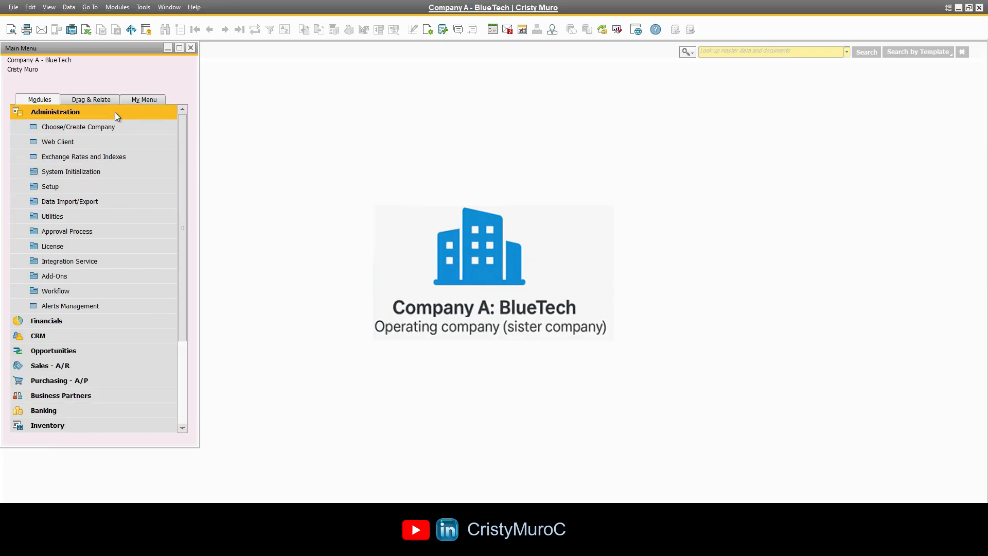
pyautogui.click(103, 173)
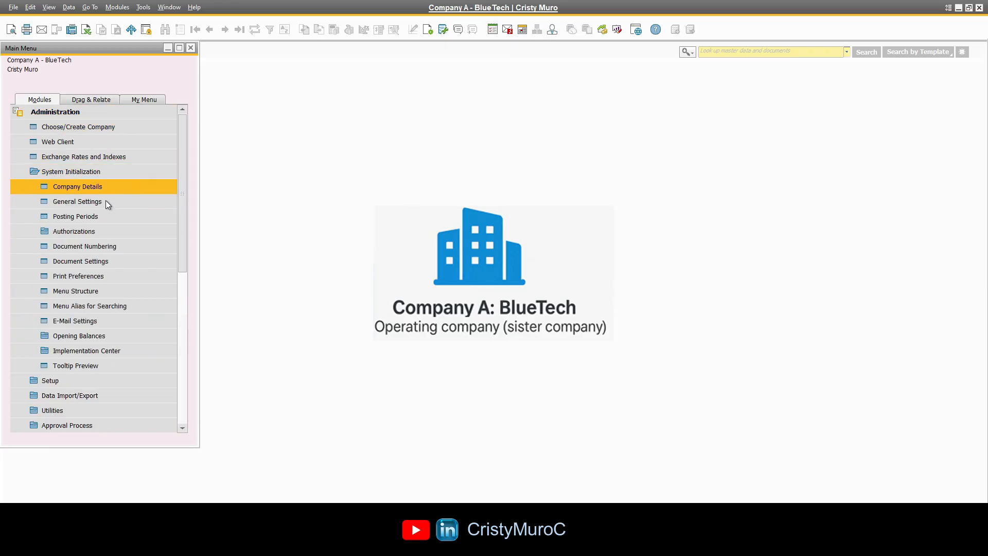
pyautogui.click(102, 261)
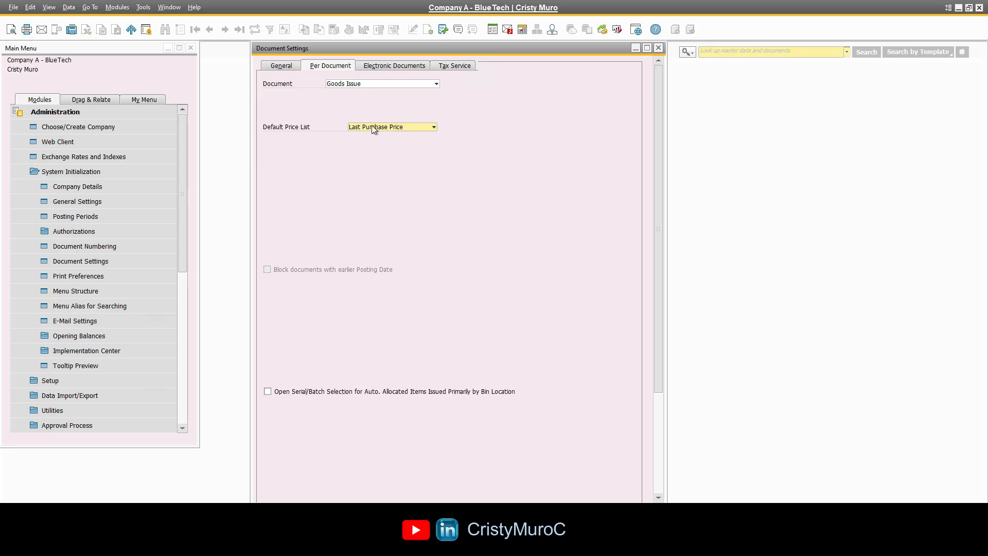
pyautogui.click(377, 84)
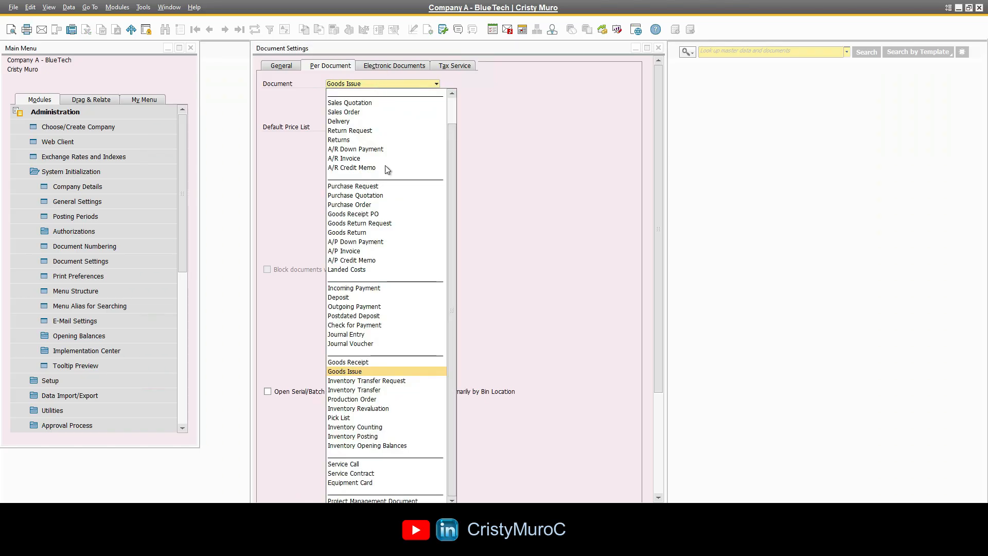
pyautogui.click(378, 363)
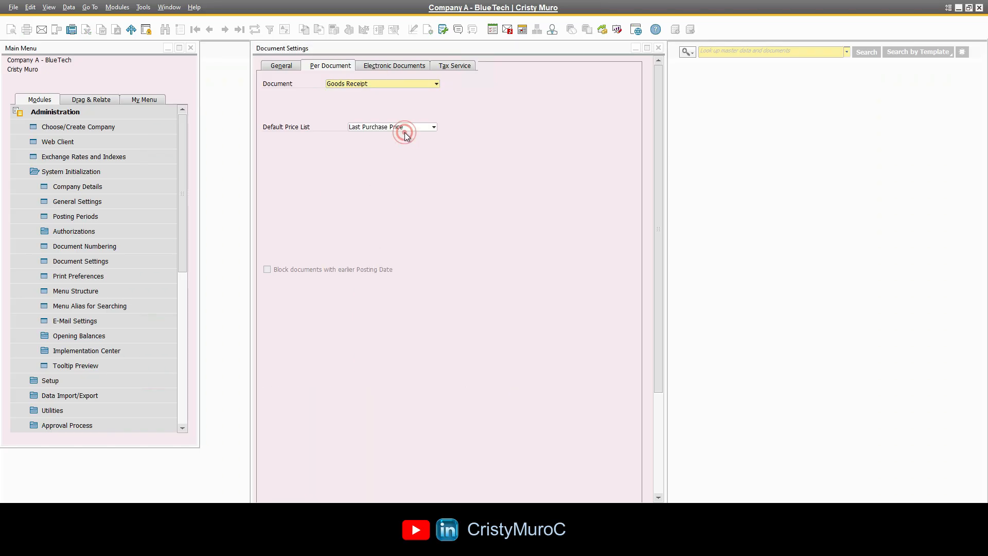
pyautogui.click(405, 133)
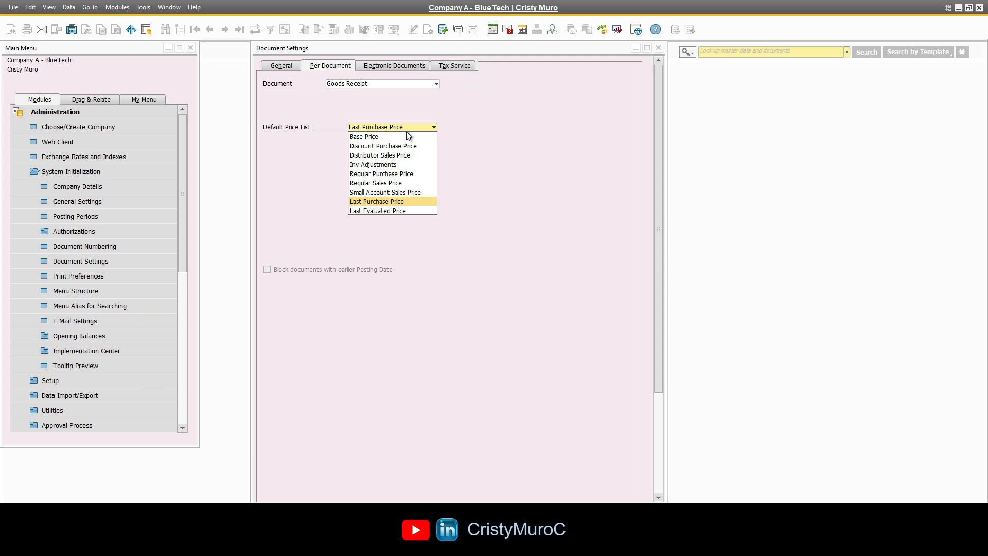
pyautogui.click(386, 164)
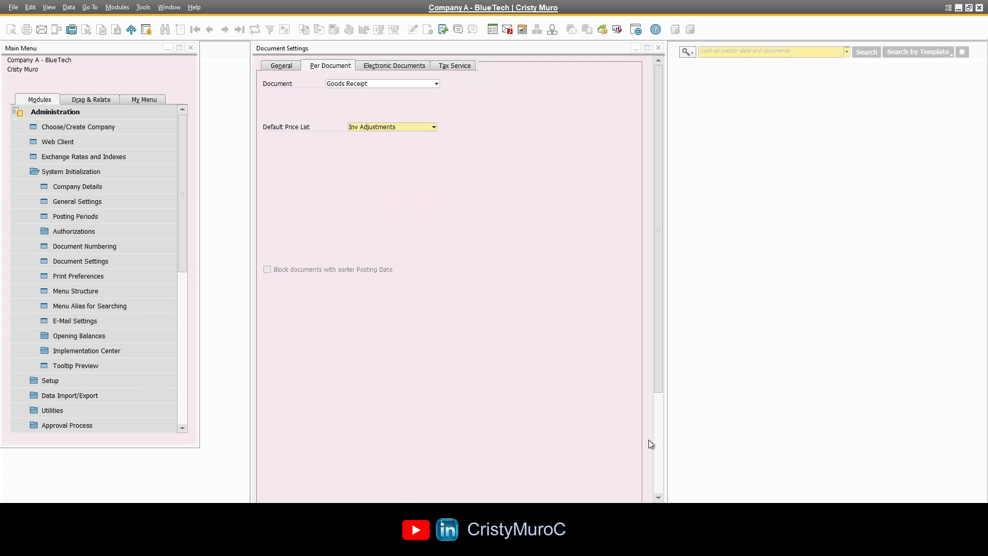
pyautogui.click(658, 467)
pyautogui.click(289, 493)
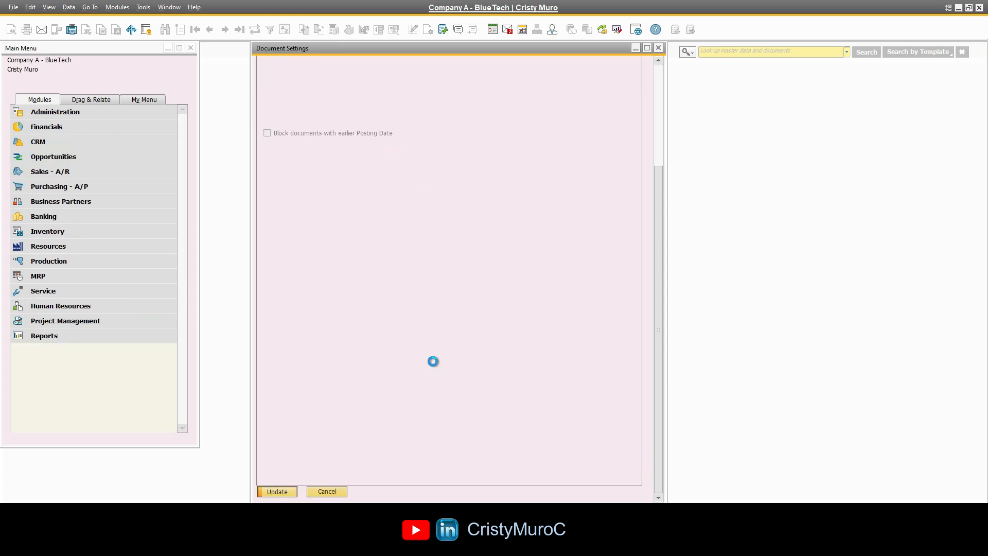
# Set Inv Adjustments as the default price list for Goods Issue documents and save the settings.
pyautogui.click(661, 122)
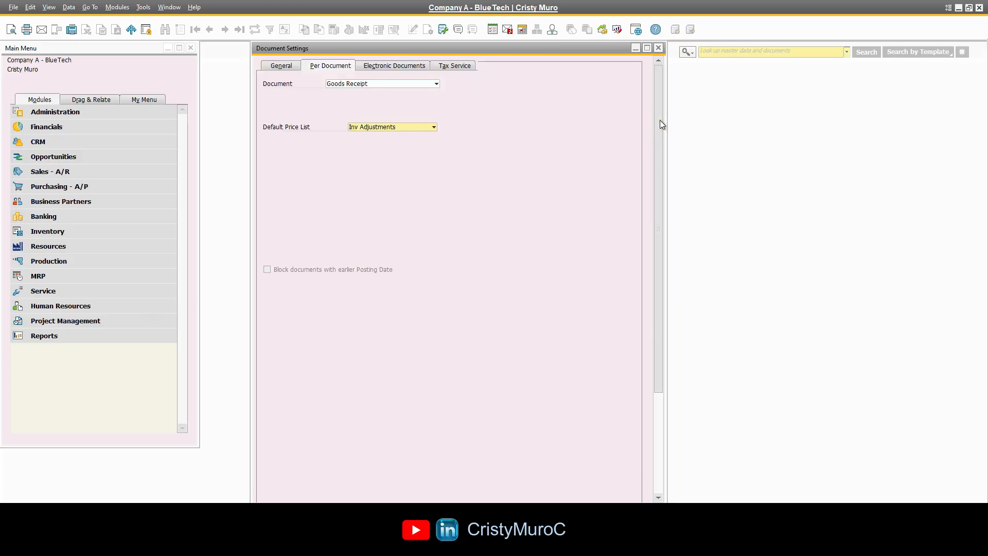
pyautogui.click(411, 86)
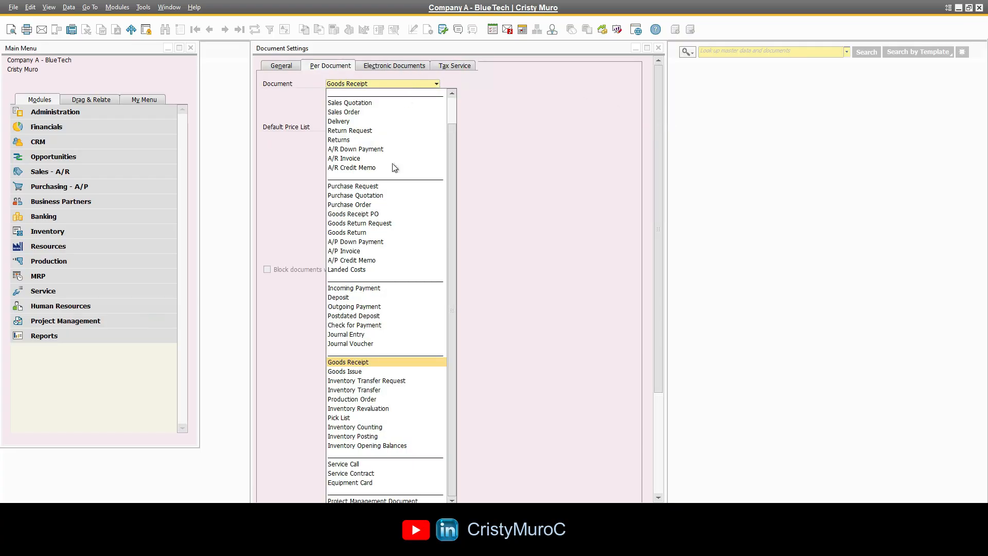
pyautogui.click(363, 374)
pyautogui.click(401, 128)
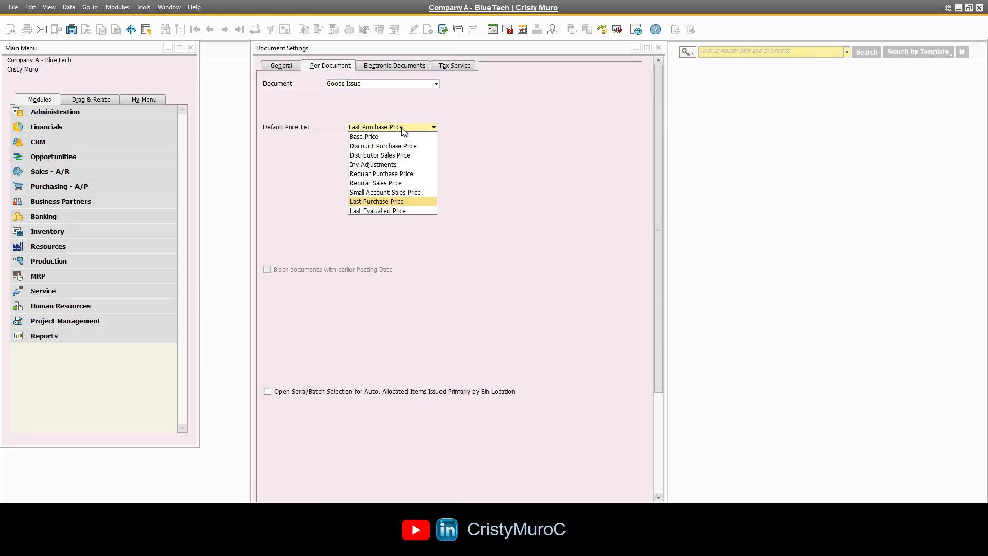
pyautogui.click(385, 165)
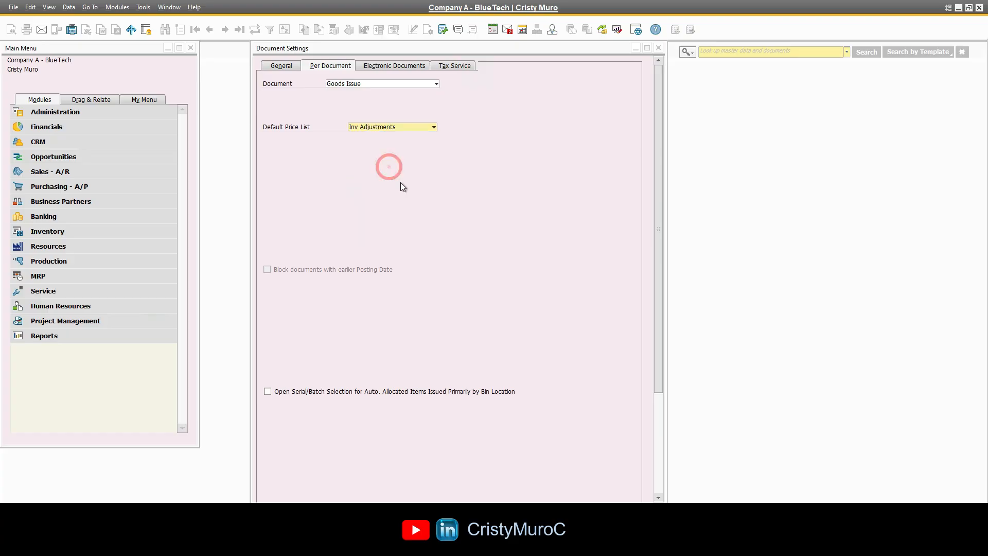
pyautogui.click(659, 495)
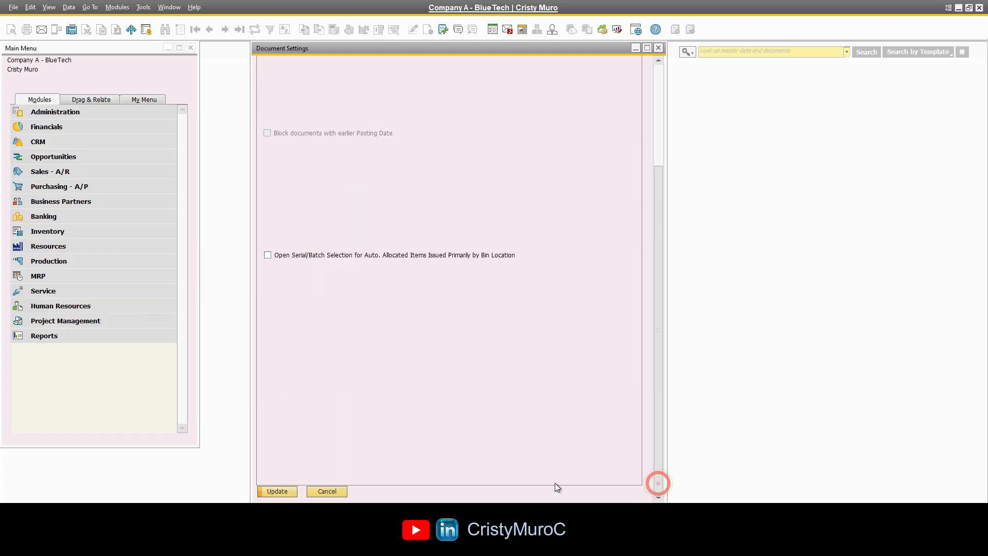
pyautogui.click(286, 493)
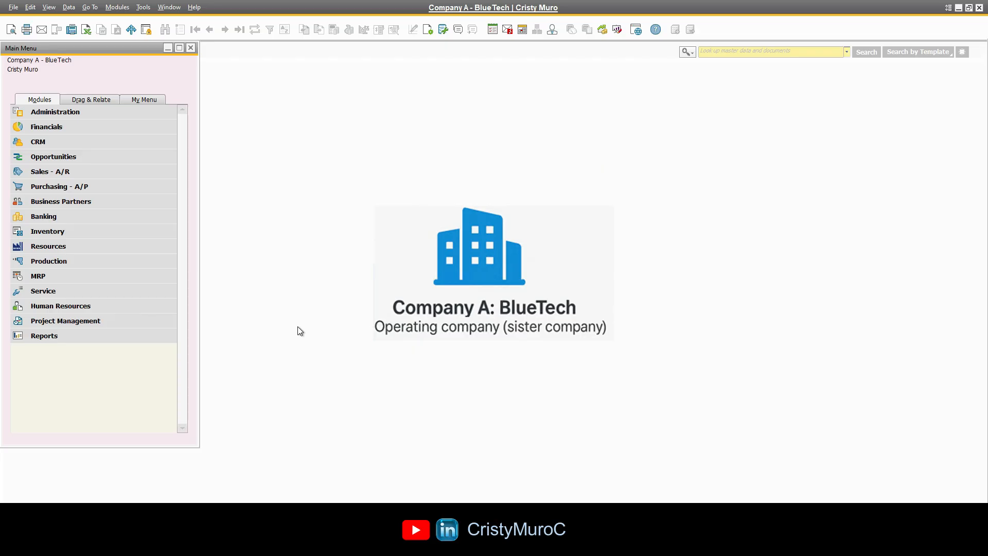
# Start a new inventory Goods Receipt and enter item IBU200 in its first row.
pyautogui.click(79, 229)
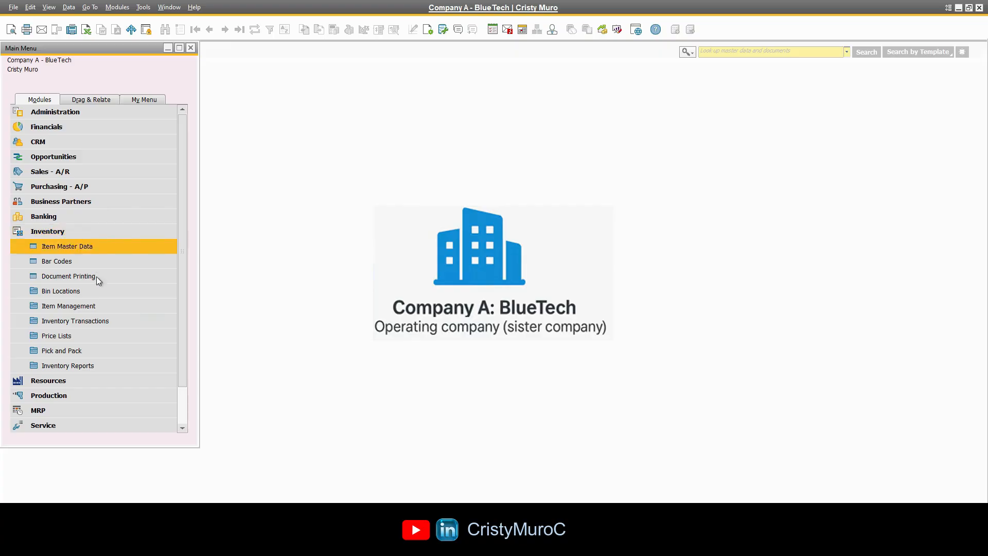
pyautogui.click(99, 317)
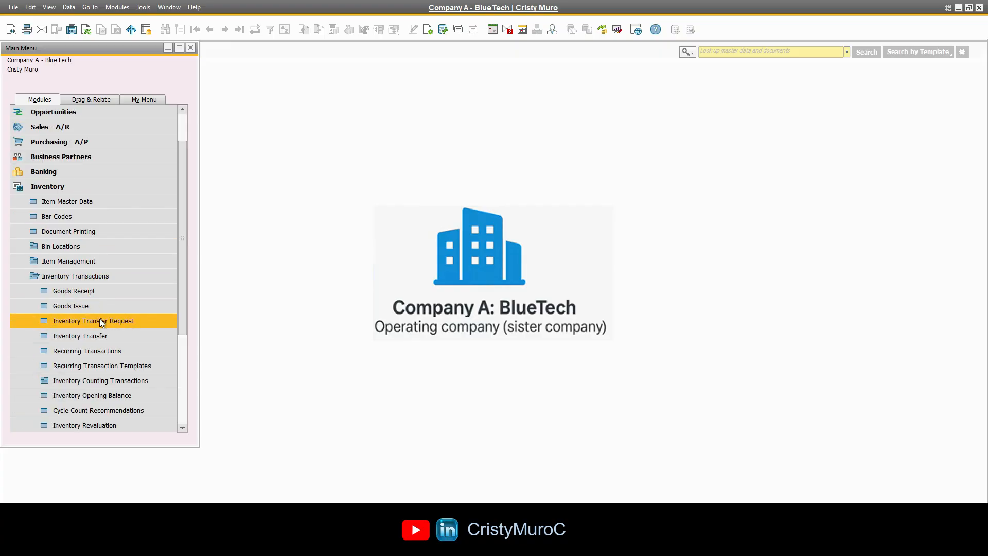
pyautogui.click(98, 291)
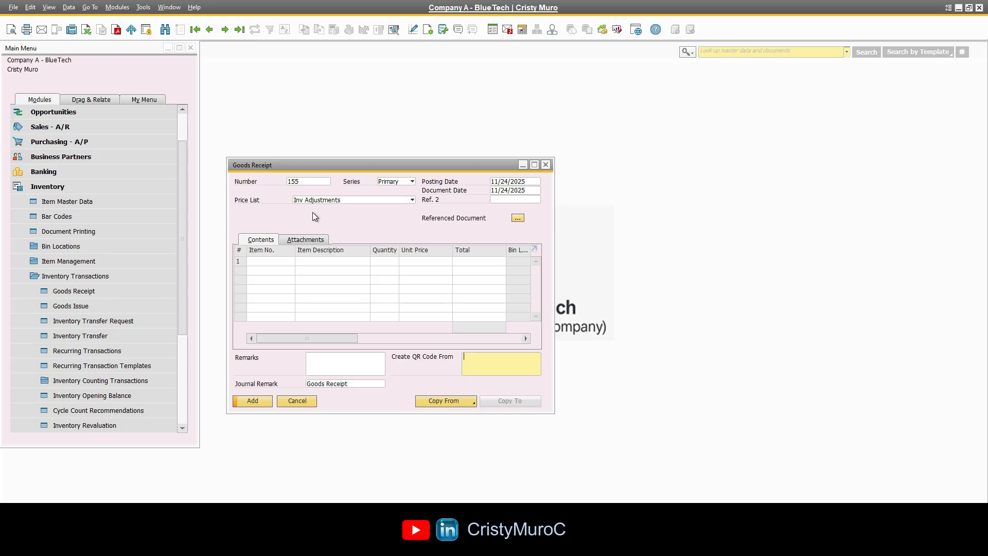
pyautogui.click(267, 261)
pyautogui.write('IBU200')
pyautogui.press('Tab')
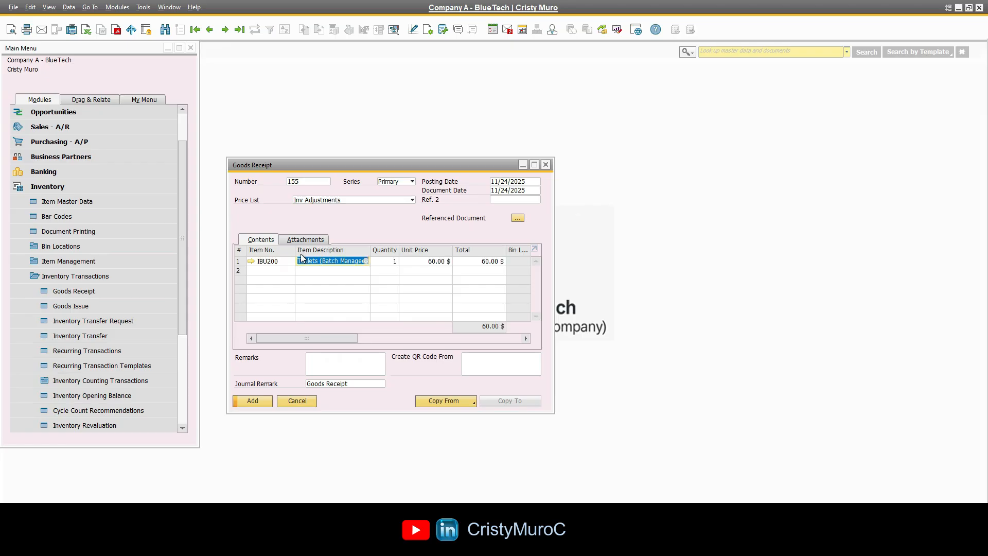
pyautogui.press('Tab')
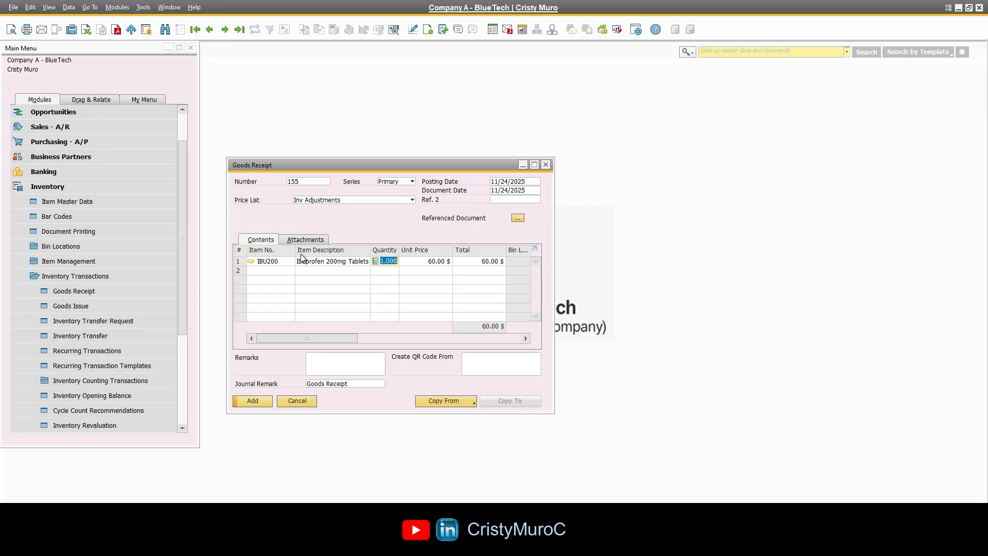
pyautogui.press('Tab')
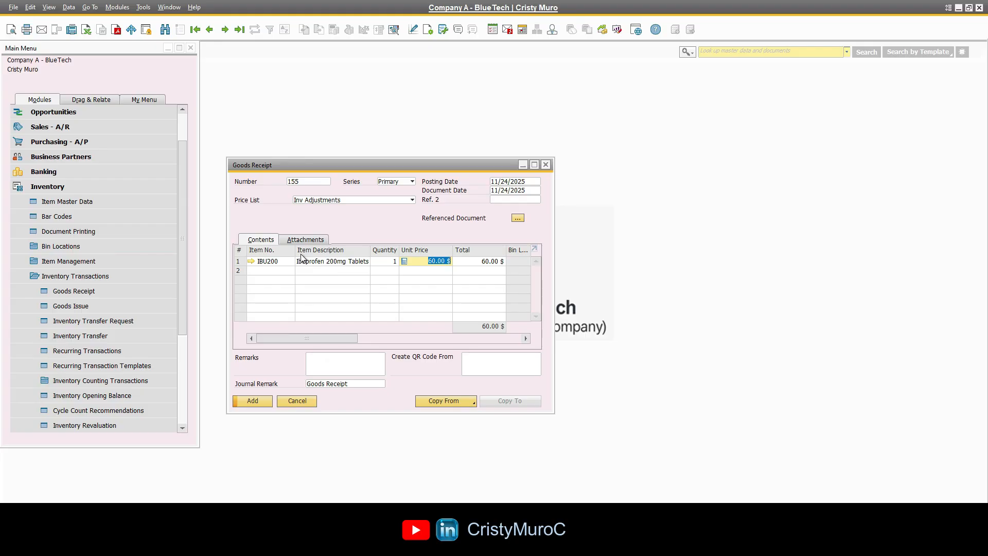
# Assign batch 123 to the IBU200 receipt row, then add the Goods Receipt and confirm the posting.
pyautogui.click(257, 405)
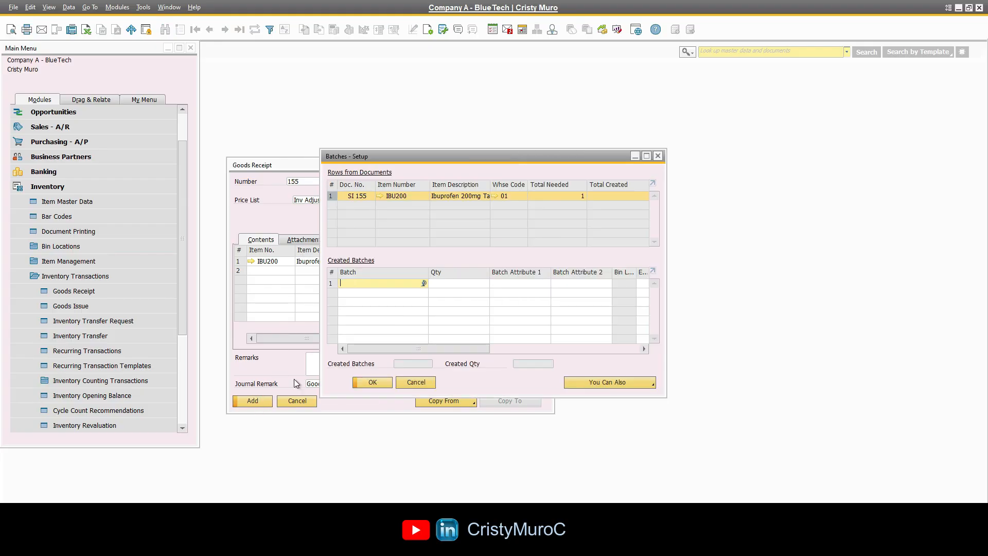
pyautogui.write('123')
pyautogui.press('Tab')
pyautogui.click(380, 384)
pyautogui.click(380, 385)
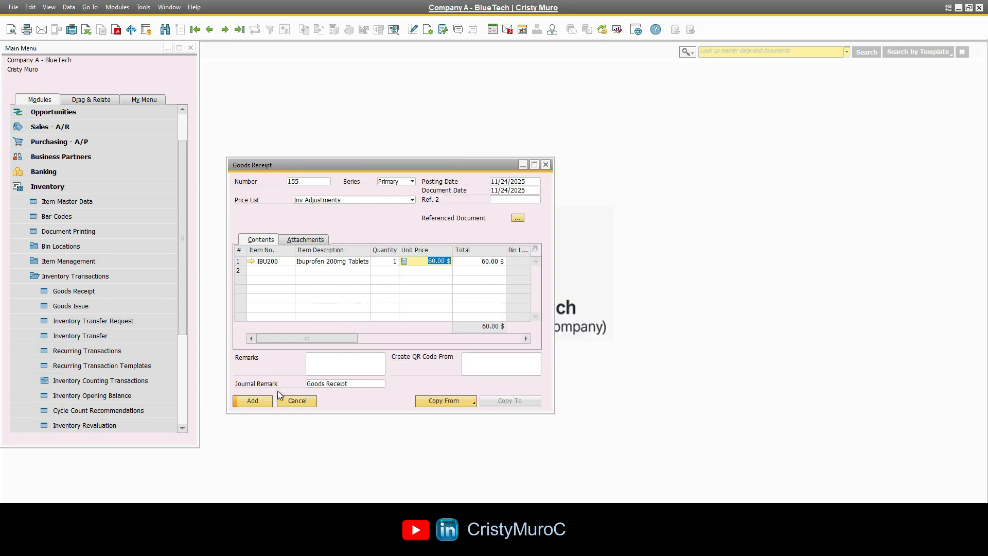
pyautogui.click(258, 403)
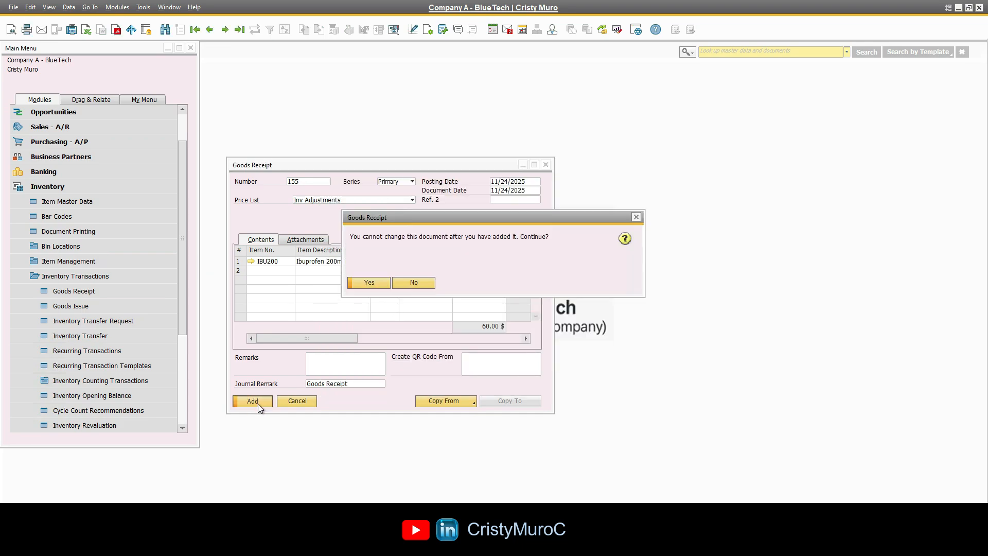
pyautogui.click(378, 284)
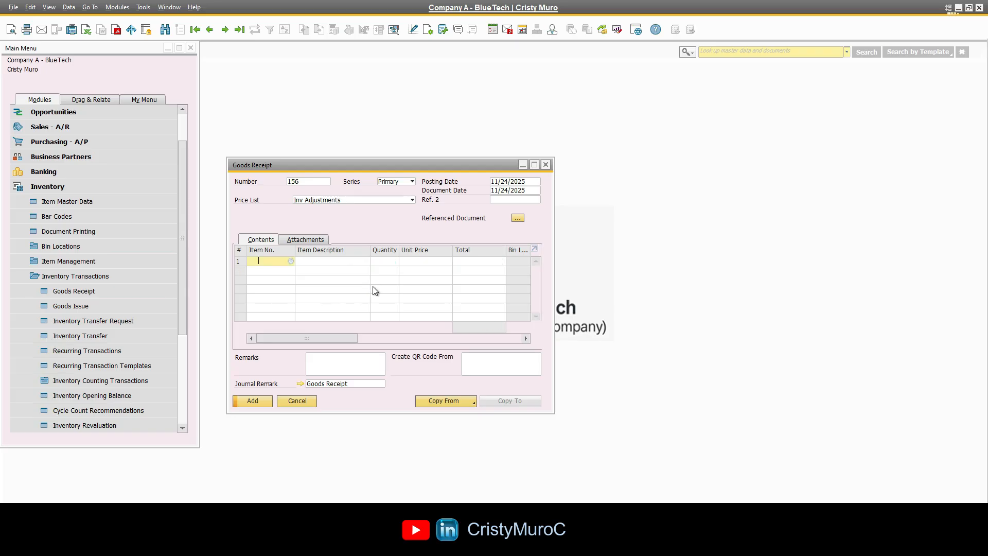
# Reopen the posted Goods Receipt, inspect its linked journal entry, and close the document.
pyautogui.click(209, 29)
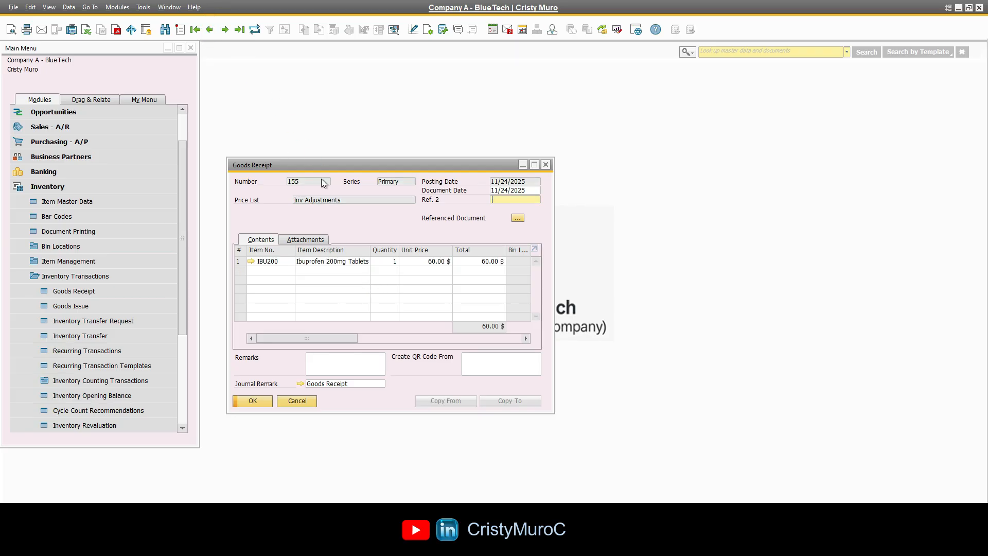
pyautogui.click(300, 383)
pyautogui.click(301, 400)
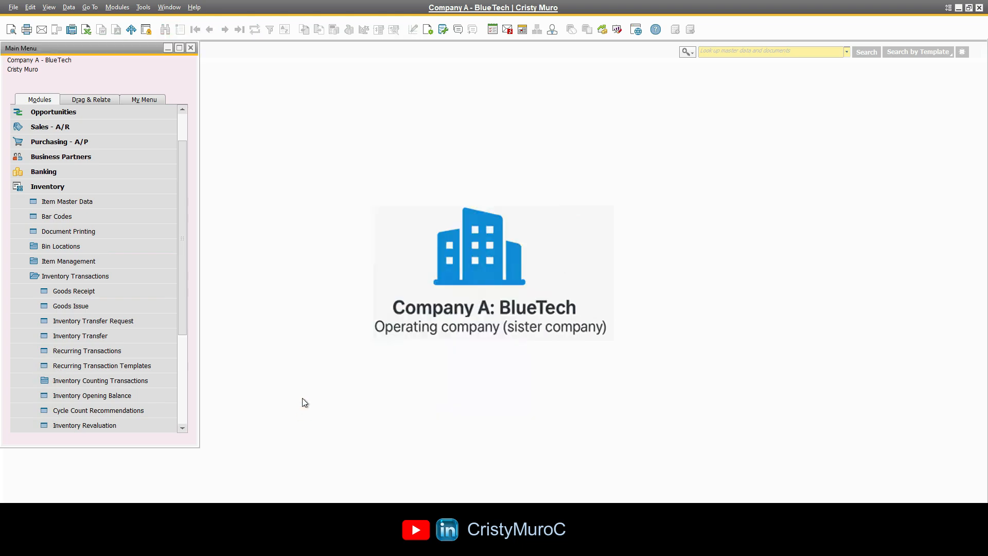
# Start a new inventory Goods Issue and enter item IBU200 in its first row.
pyautogui.click(90, 305)
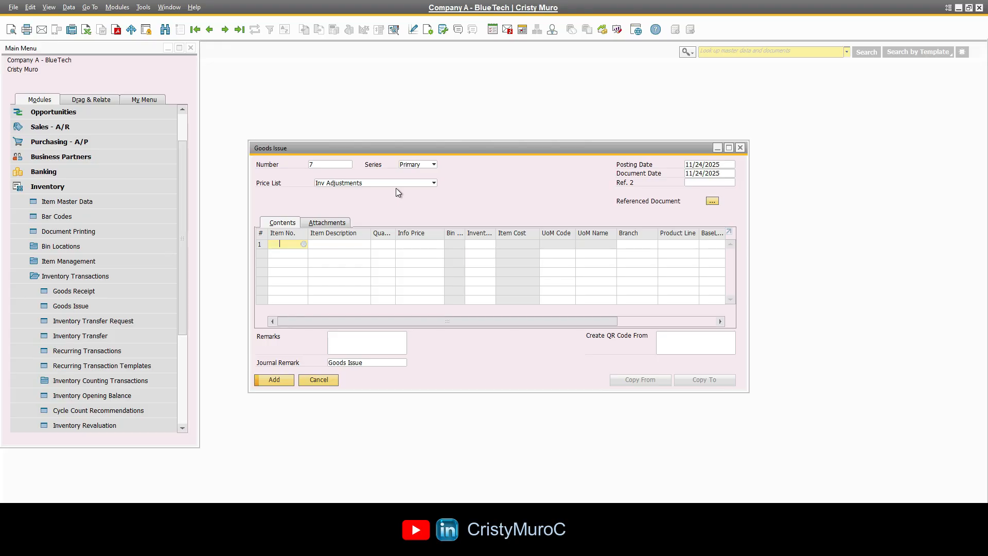
pyautogui.write('IBU200')
pyautogui.press('Tab')
pyautogui.press('Tab')
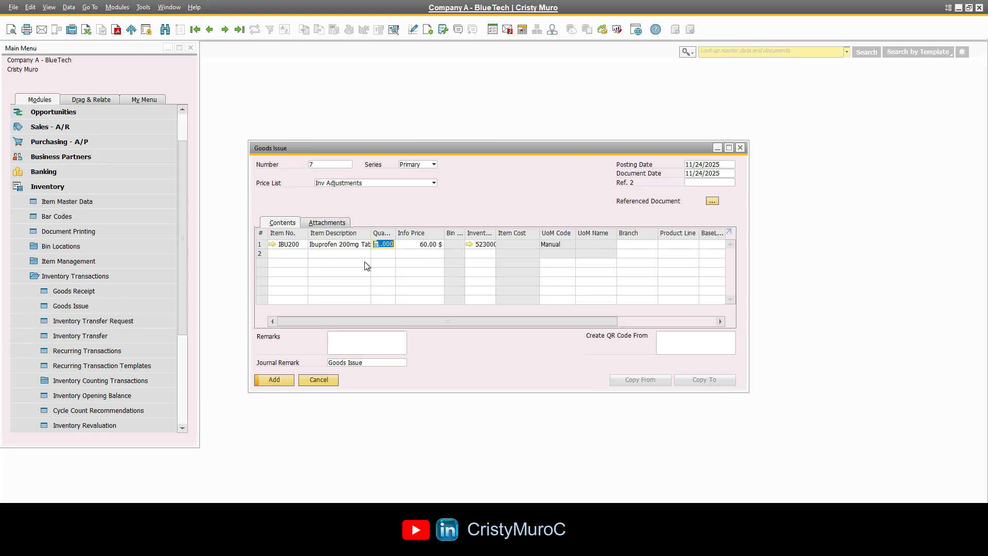
# Inspect the inventory data of item IBU200 and bring up its Batch Number Transactions Report in full size.
pyautogui.click(273, 244)
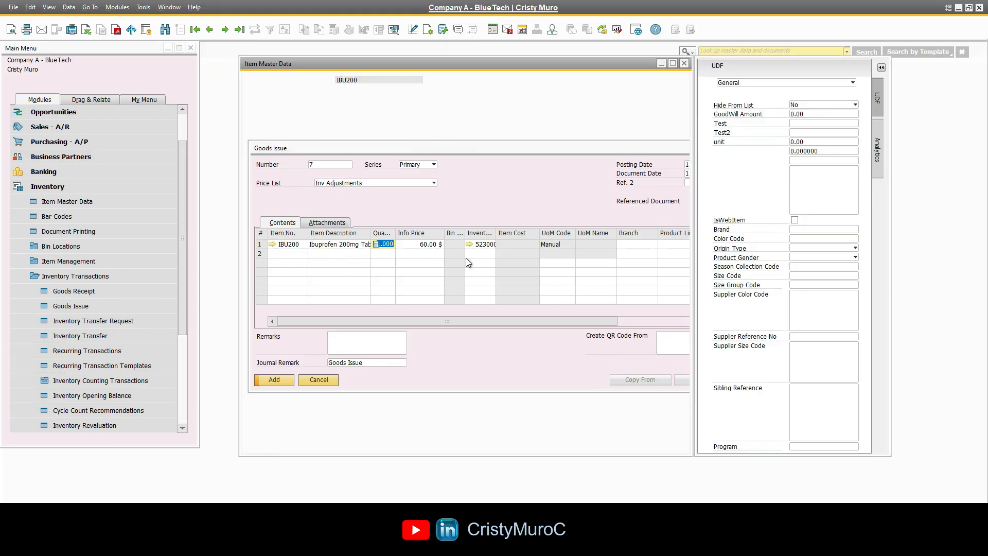
pyautogui.click(420, 156)
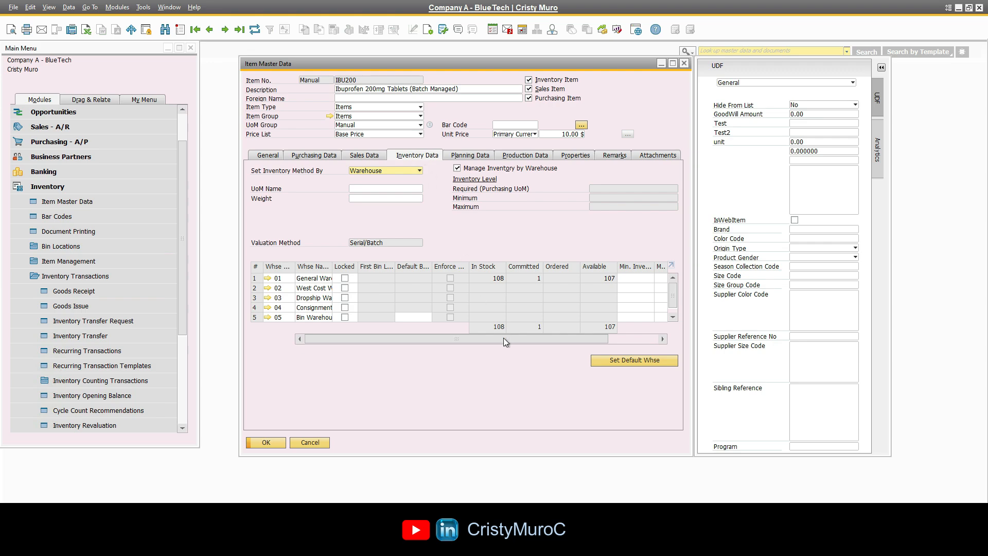
pyautogui.moveTo(506, 339); pyautogui.dragTo(567, 342)
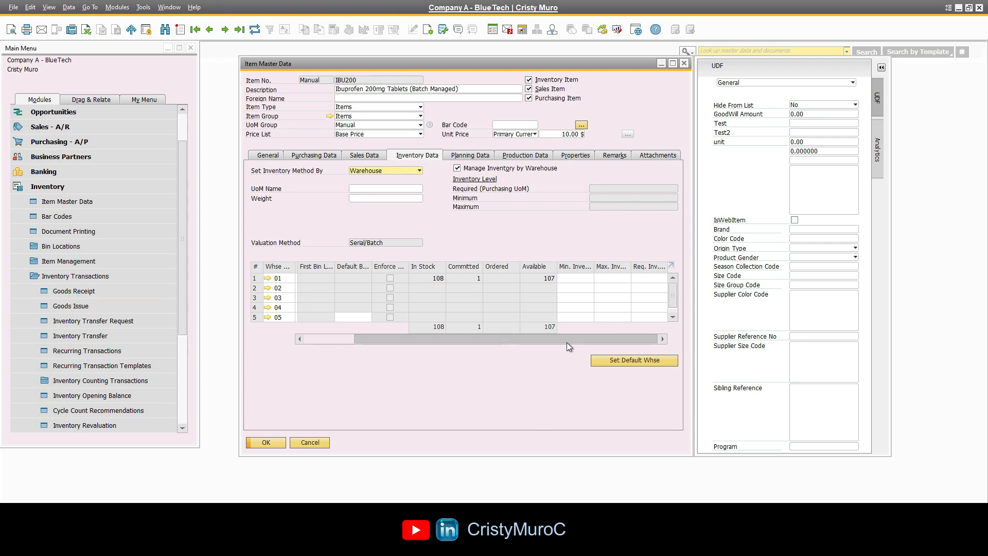
pyautogui.rightClick(451, 239)
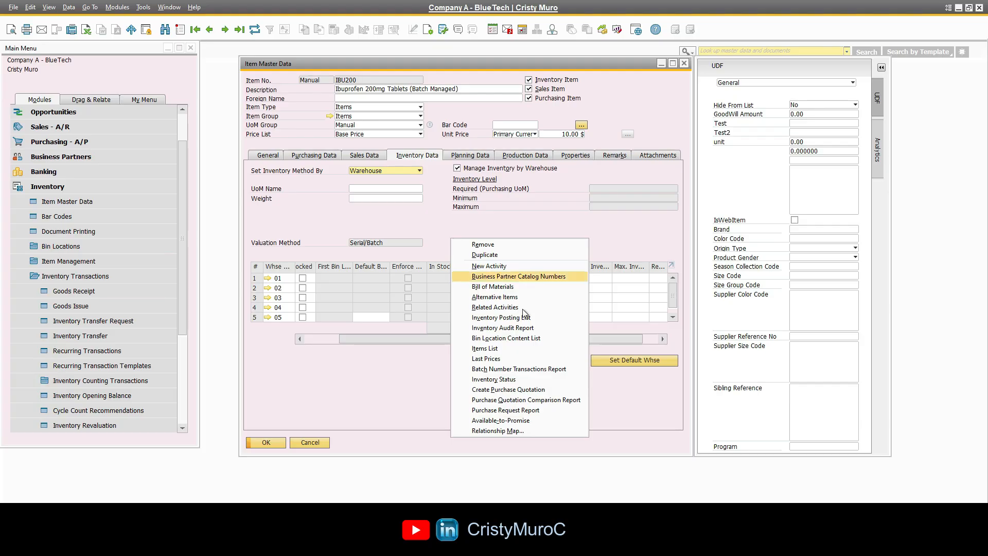
pyautogui.click(530, 368)
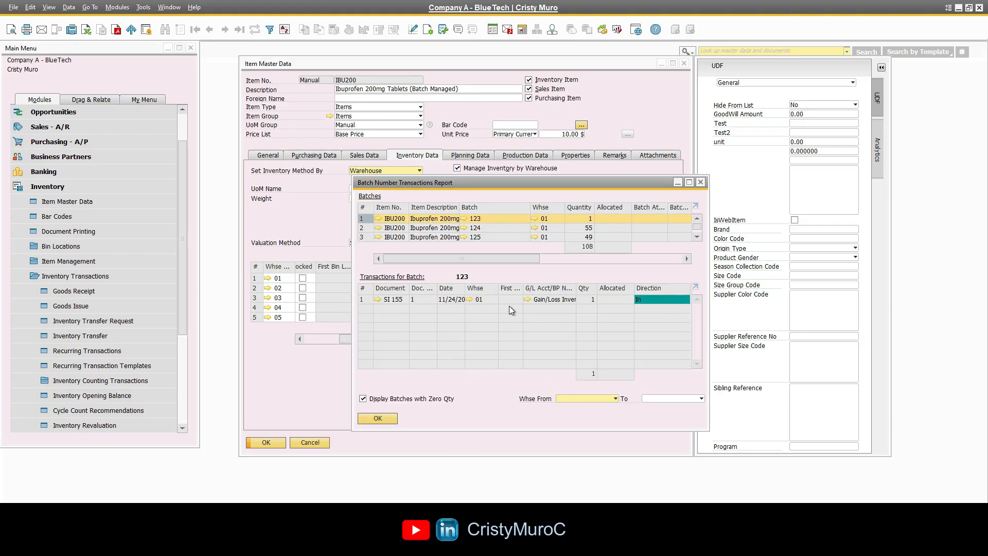
pyautogui.click(690, 182)
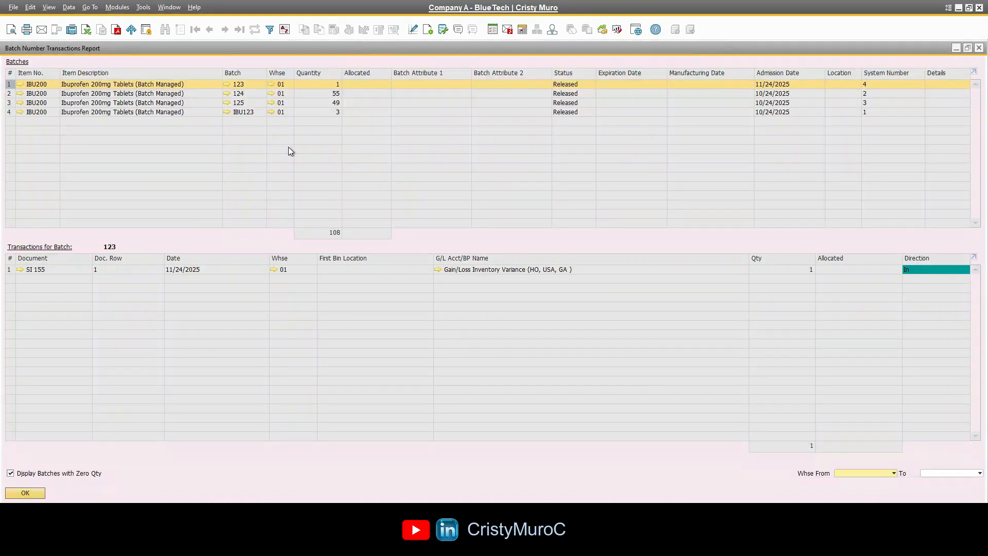
# Check the transactions and cost details of batch IBU123, then return to the Goods Issue.
pyautogui.click(251, 113)
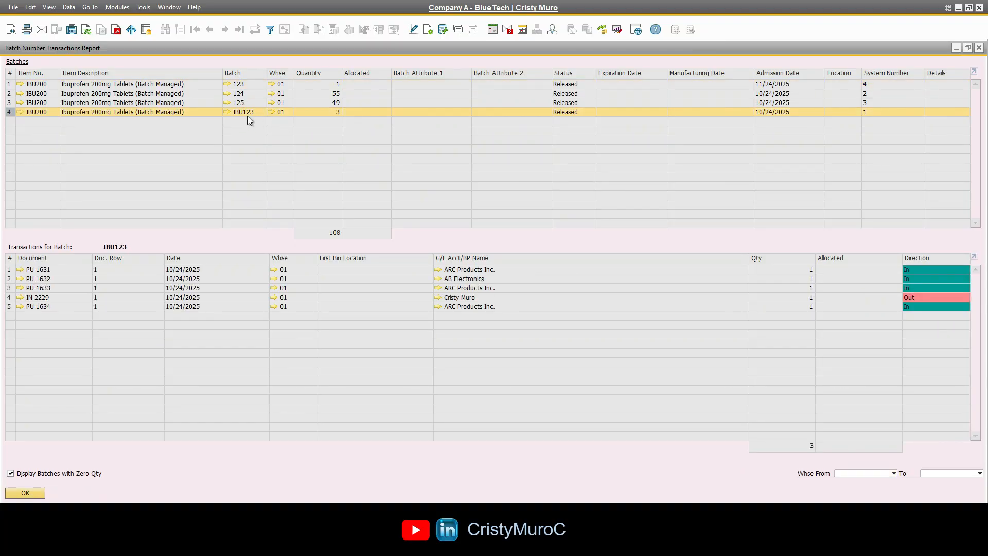
pyautogui.click(227, 112)
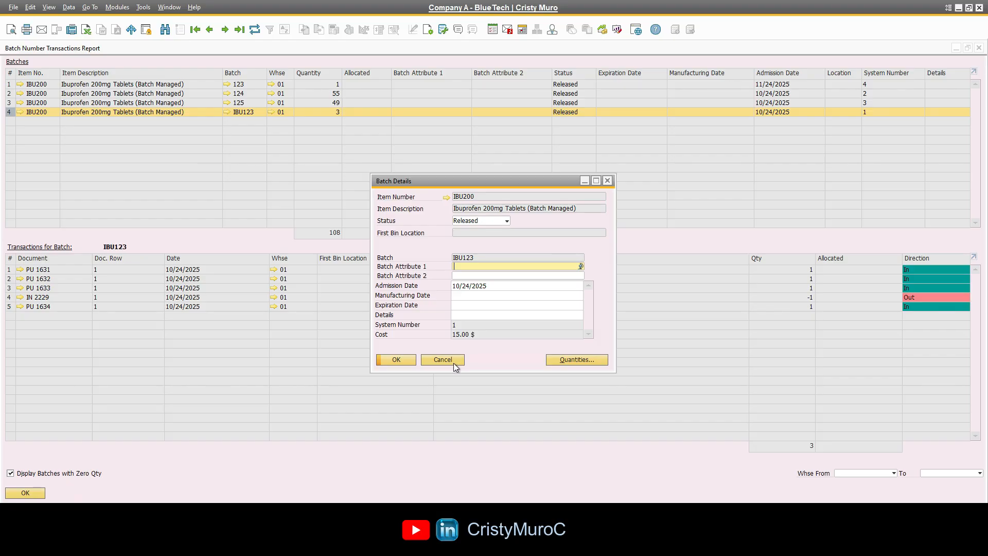
pyautogui.click(452, 362)
pyautogui.click(26, 492)
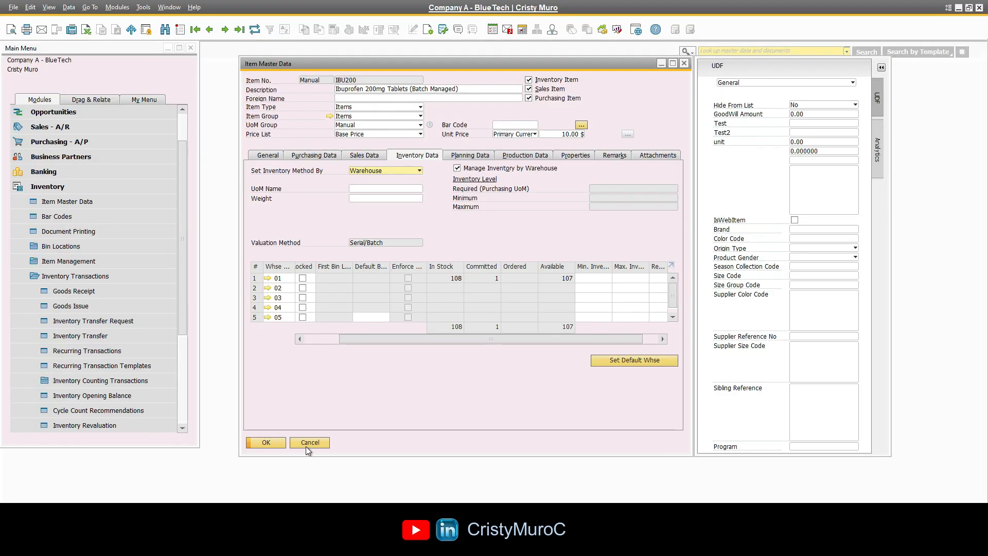
pyautogui.click(308, 445)
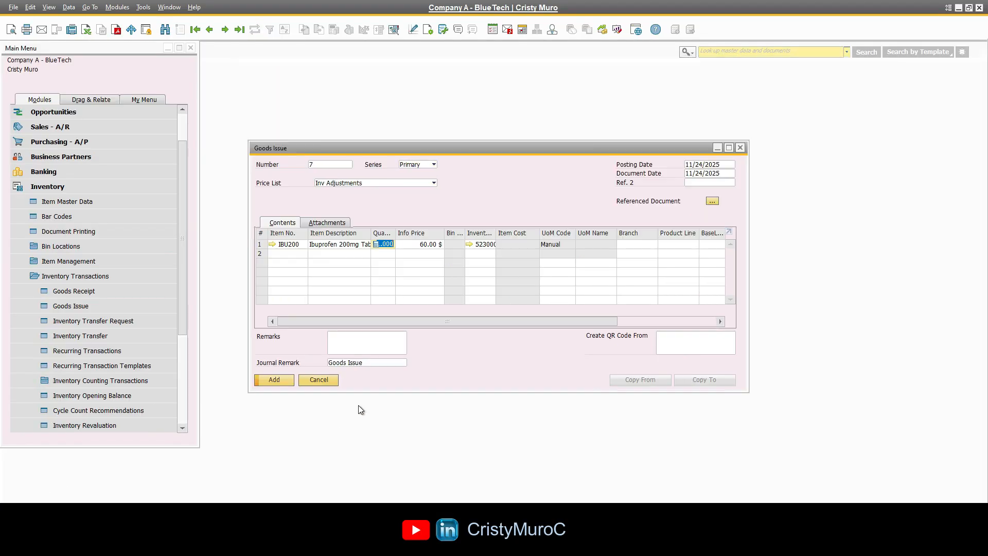
# Allocate 1 unit from batch IBU123 to the Goods Issue, then add the document and confirm the posting.
pyautogui.click(282, 381)
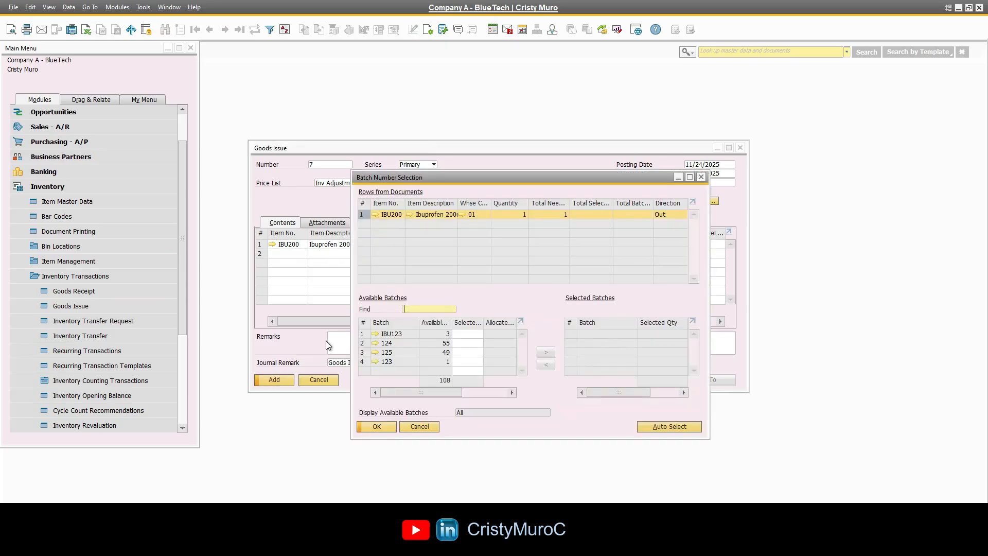
pyautogui.click(464, 334)
pyautogui.write('1')
pyautogui.click(547, 352)
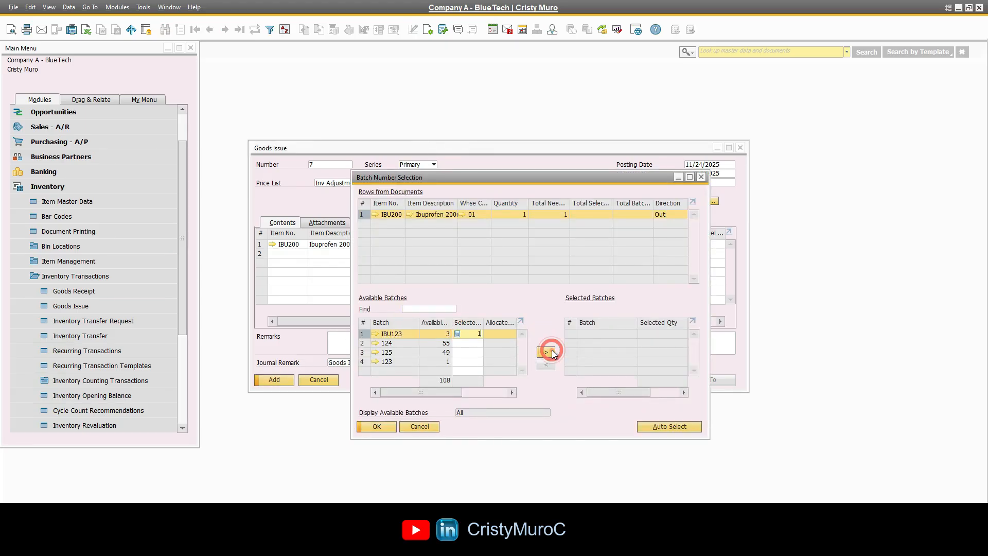
pyautogui.click(388, 426)
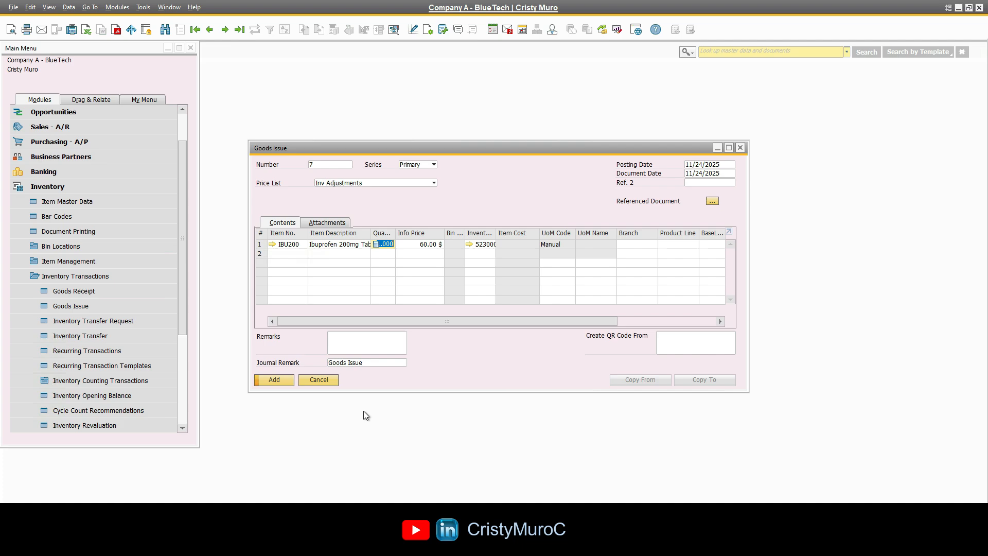
pyautogui.click(283, 381)
pyautogui.click(379, 283)
# Reopen the posted Goods Issue and compare its linked journal entry with the document's info price.
pyautogui.click(209, 30)
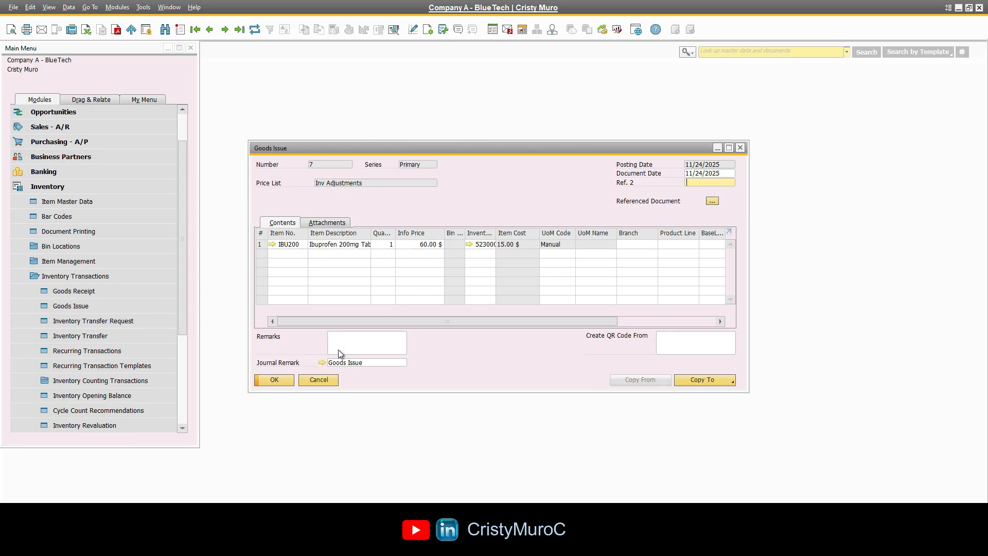
pyautogui.click(323, 362)
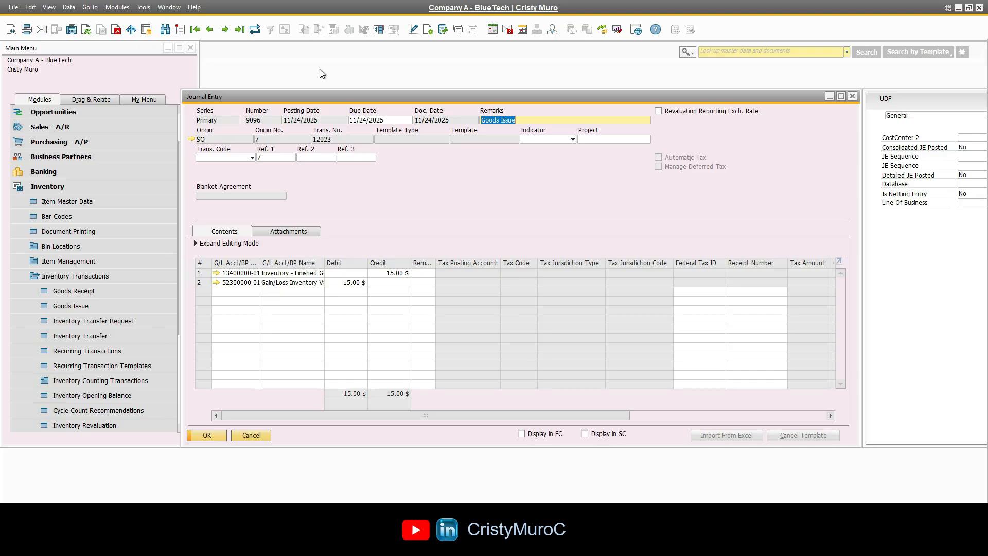
pyautogui.moveTo(295, 98); pyautogui.dragTo(575, 205)
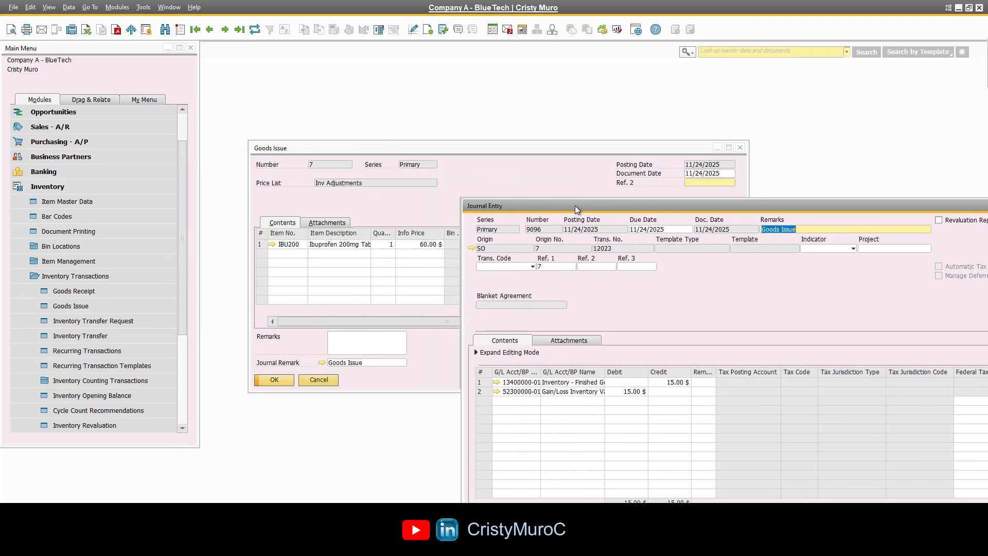